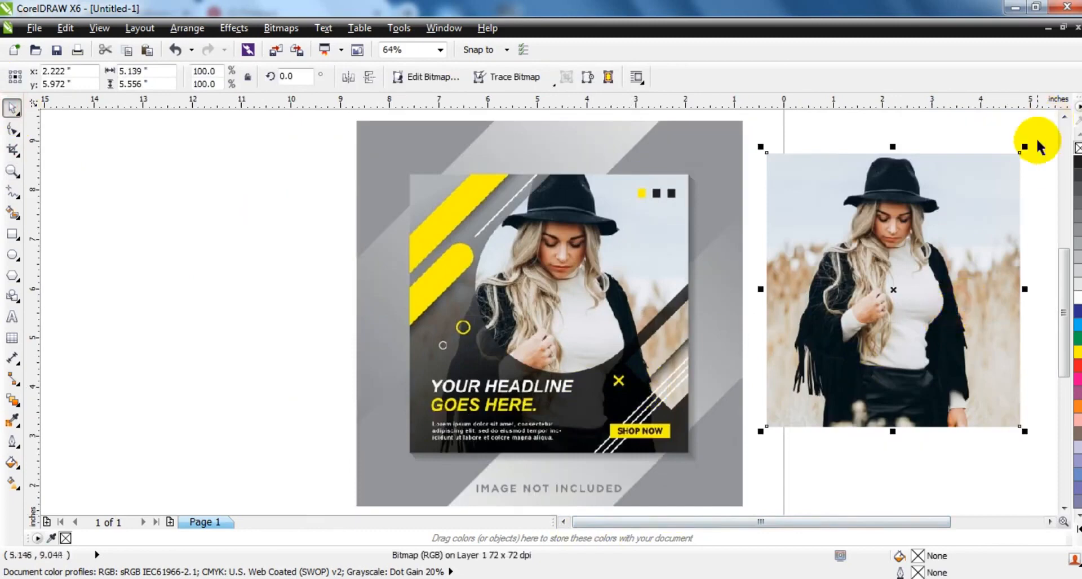
Scale the woman's photo to about 46% and move it to the empty area left of the reference design.
drag(1025, 147, 884, 301)
drag(858, 347, 229, 128)
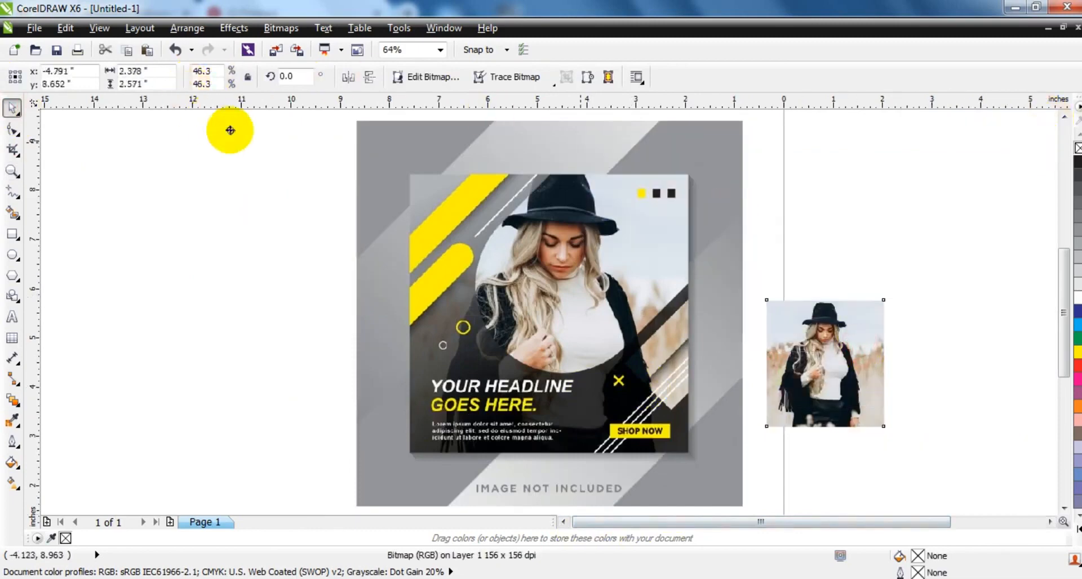
click(564, 522)
click(565, 522)
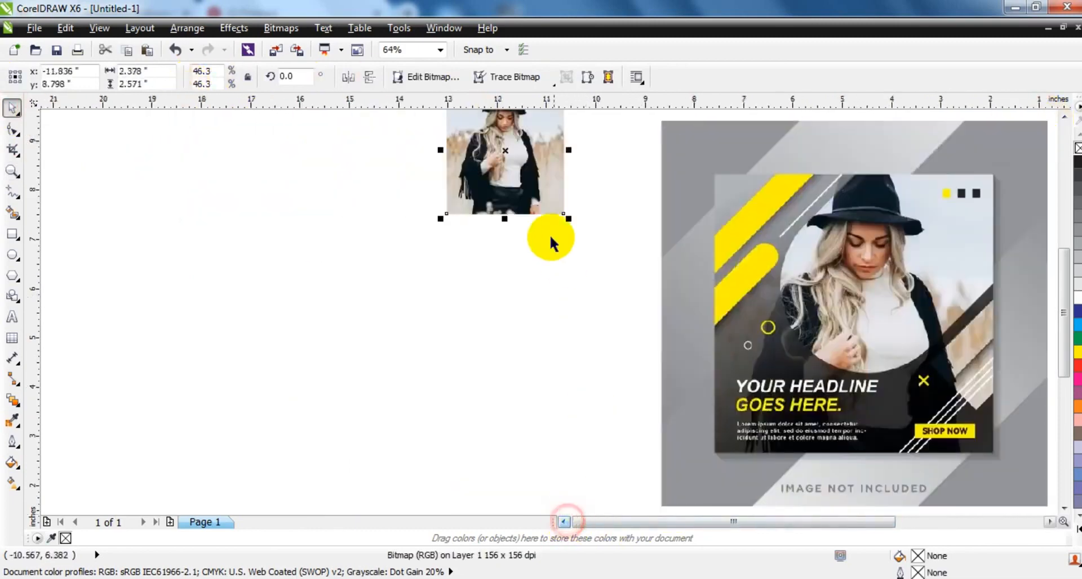
drag(546, 210, 571, 154)
Draw a square about 5.97 inches wide in the empty area between the small photo and the reference design.
click(13, 175)
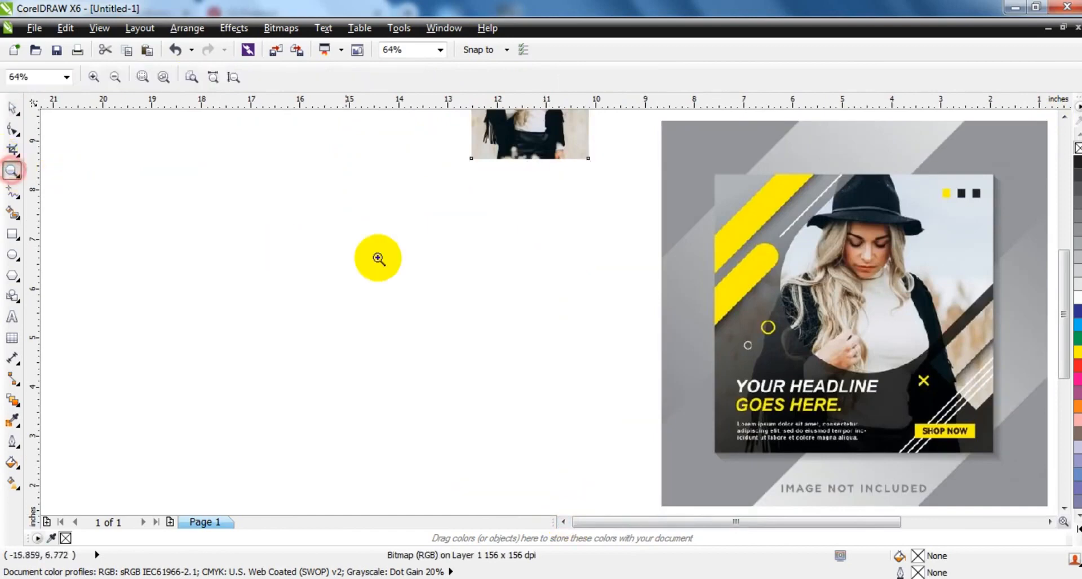
right_click(380, 258)
drag(314, 199, 798, 423)
click(14, 234)
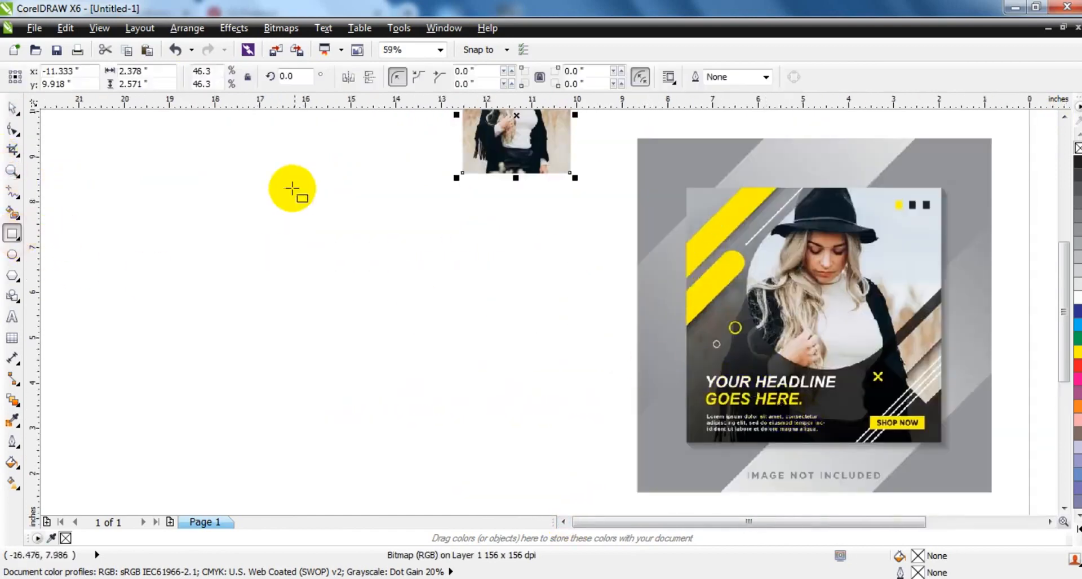
drag(276, 182, 478, 452)
click(14, 108)
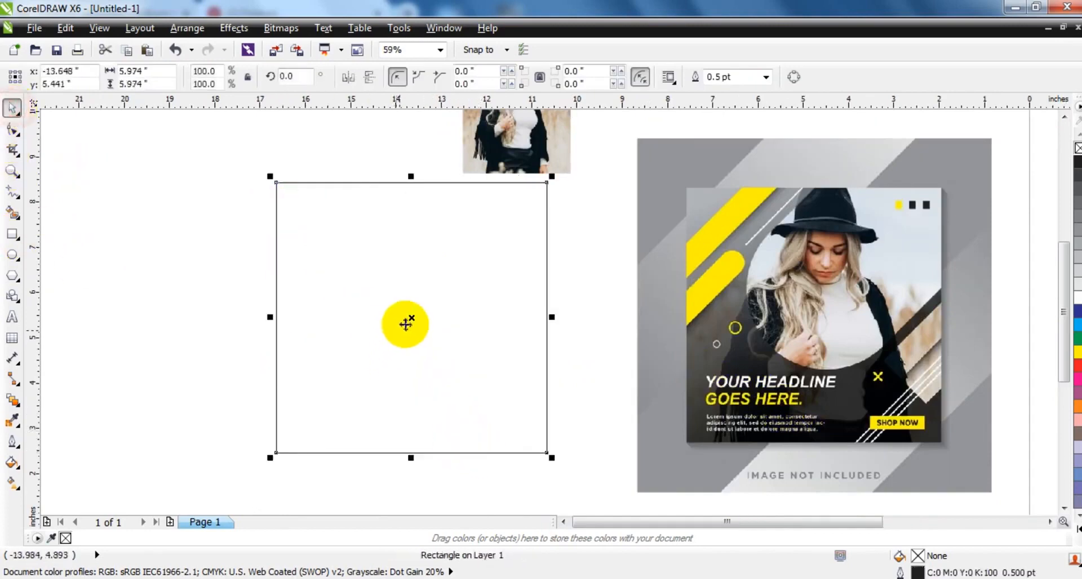
drag(411, 318, 464, 321)
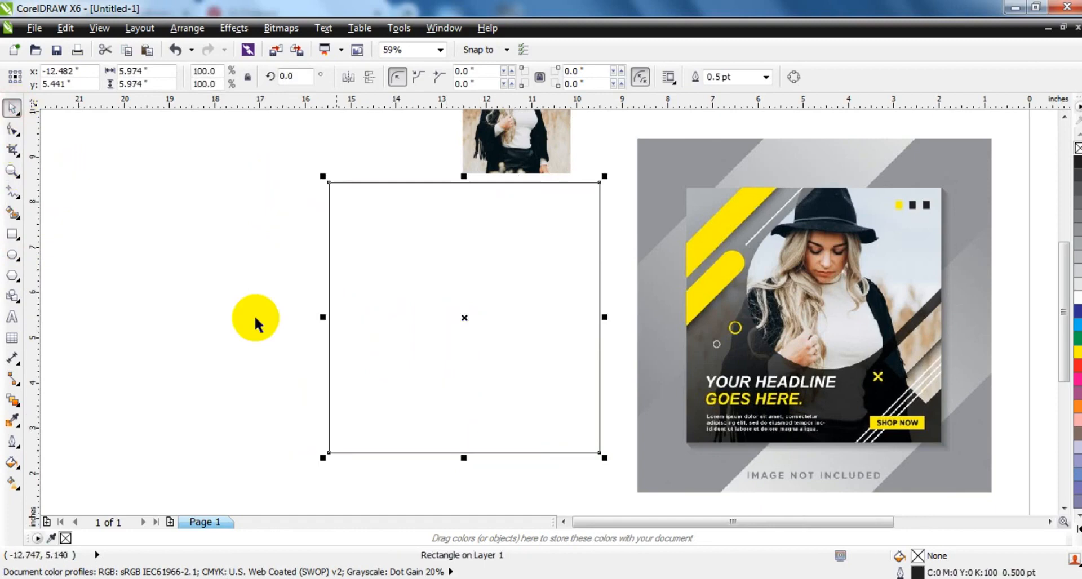
click(226, 315)
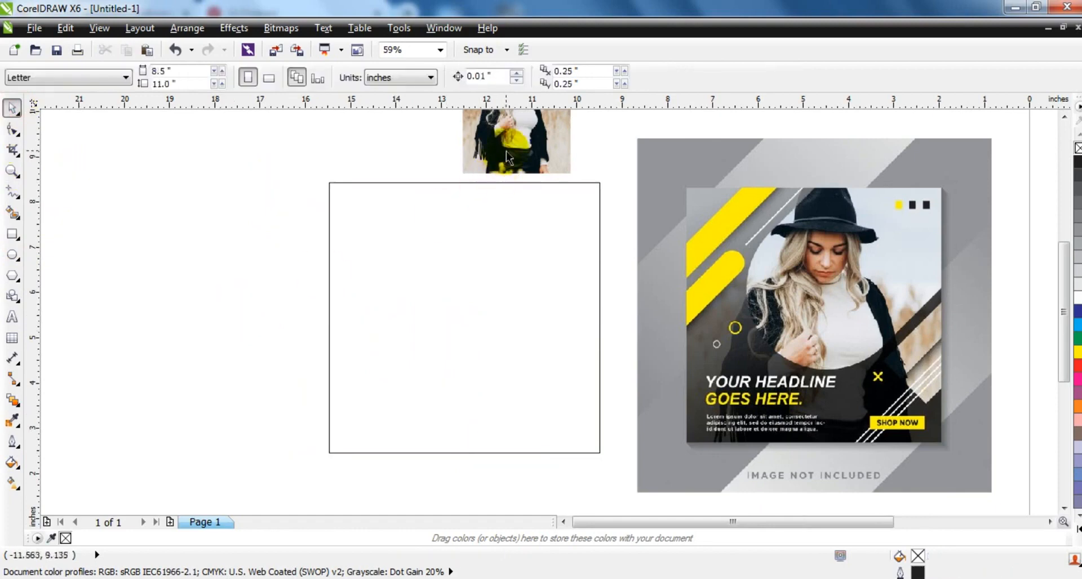
Place the woman's photo over the square and enlarge it to about 6.8 by 7.35 inches so it covers the whole frame.
drag(506, 151, 371, 272)
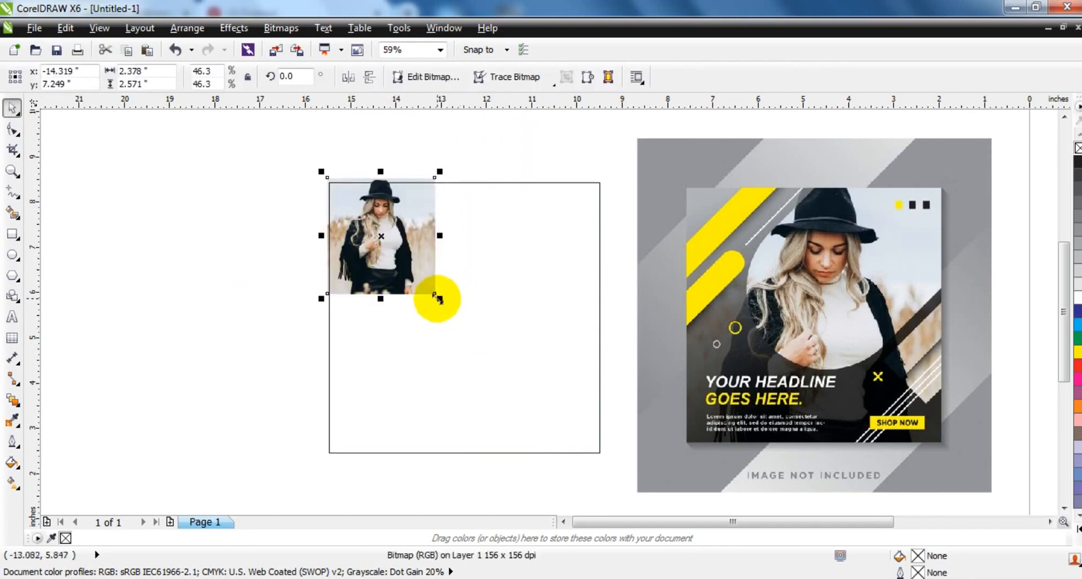
drag(440, 299, 610, 485)
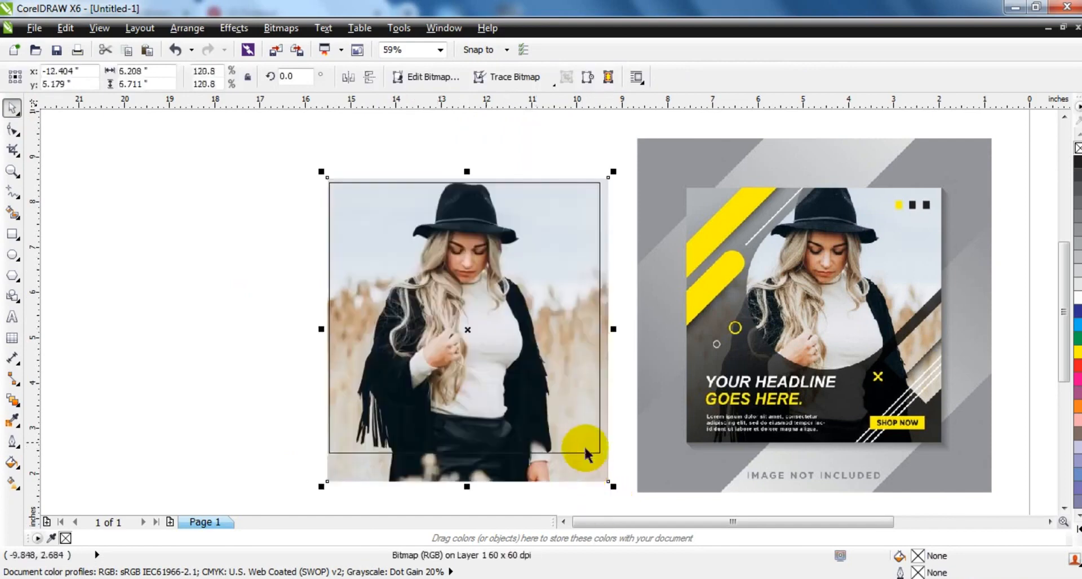
drag(617, 174, 644, 179)
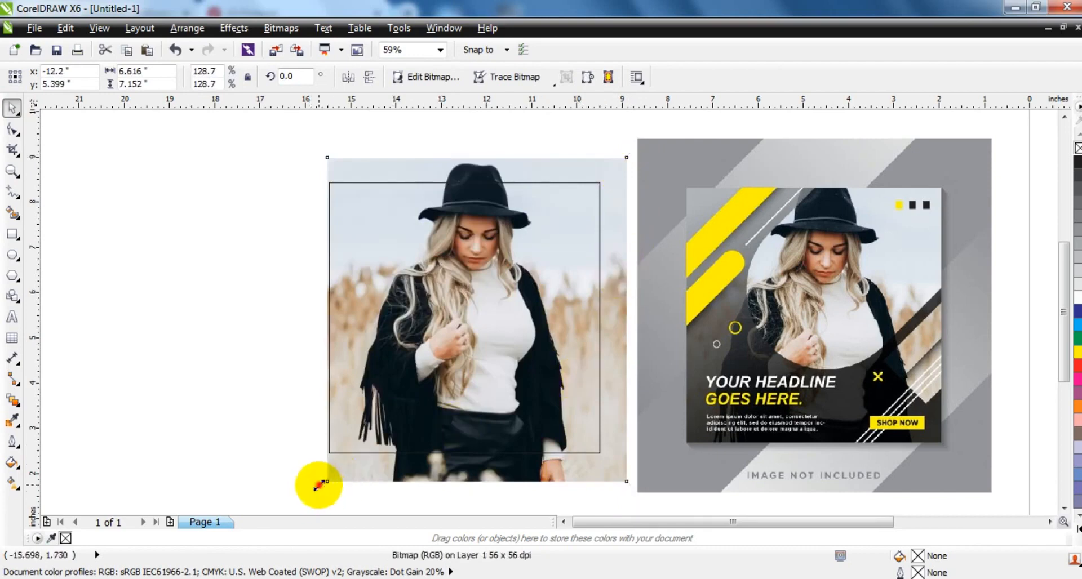
drag(321, 486, 313, 495)
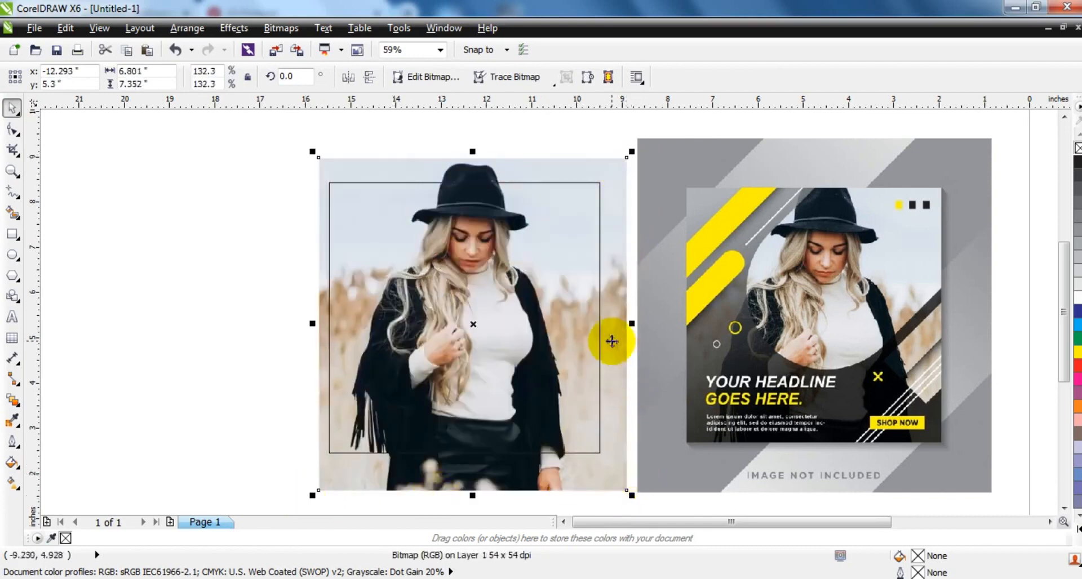
drag(616, 344, 622, 343)
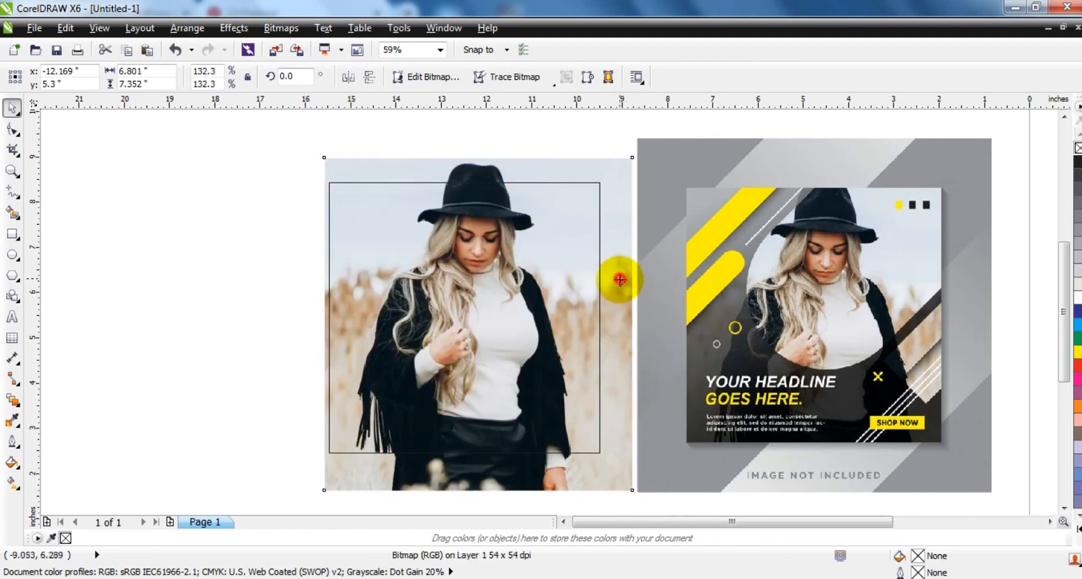
drag(619, 280, 620, 291)
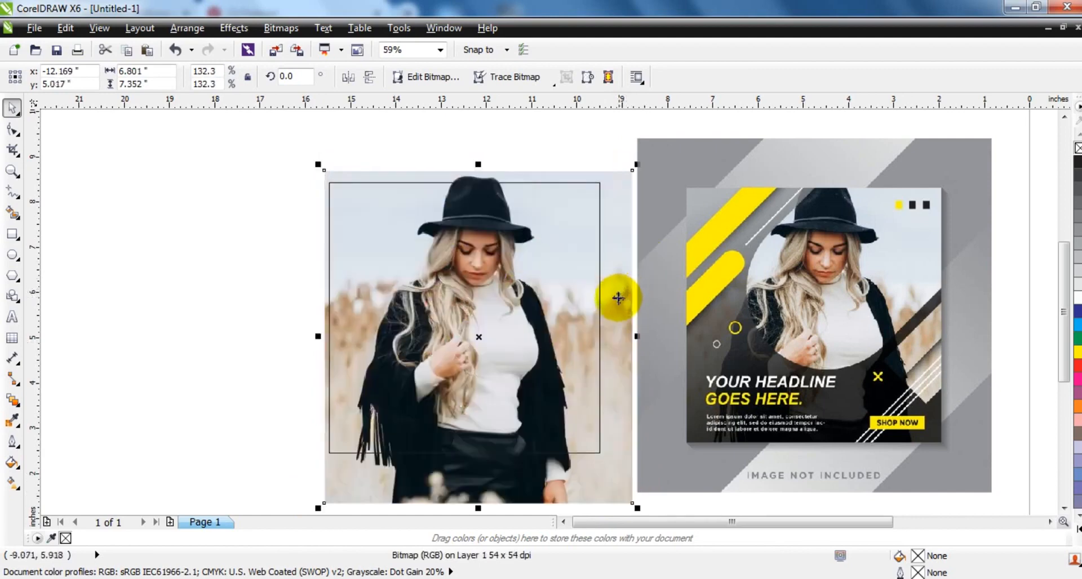
drag(613, 297, 613, 290)
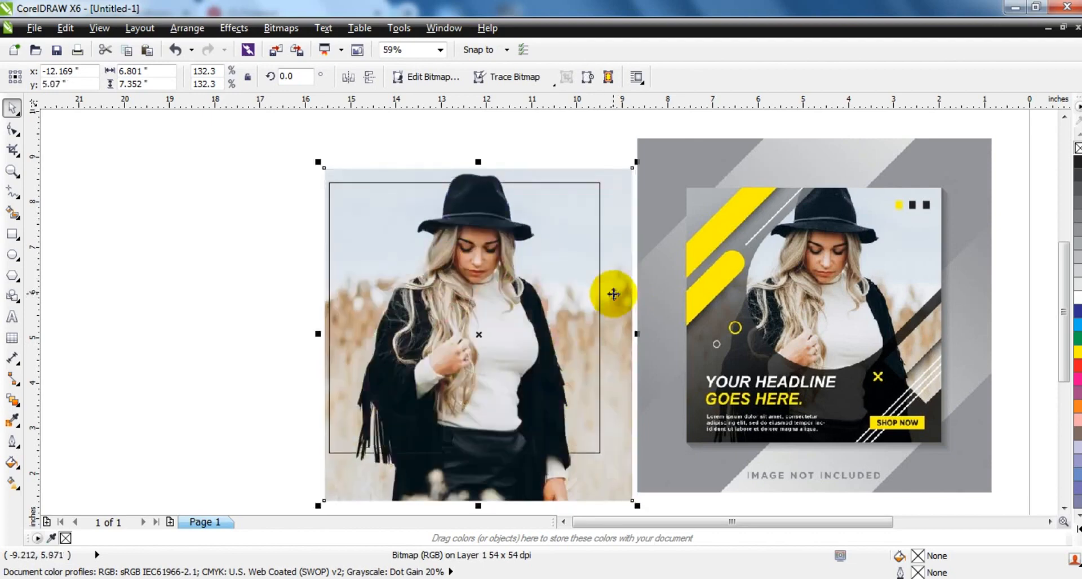
click(181, 259)
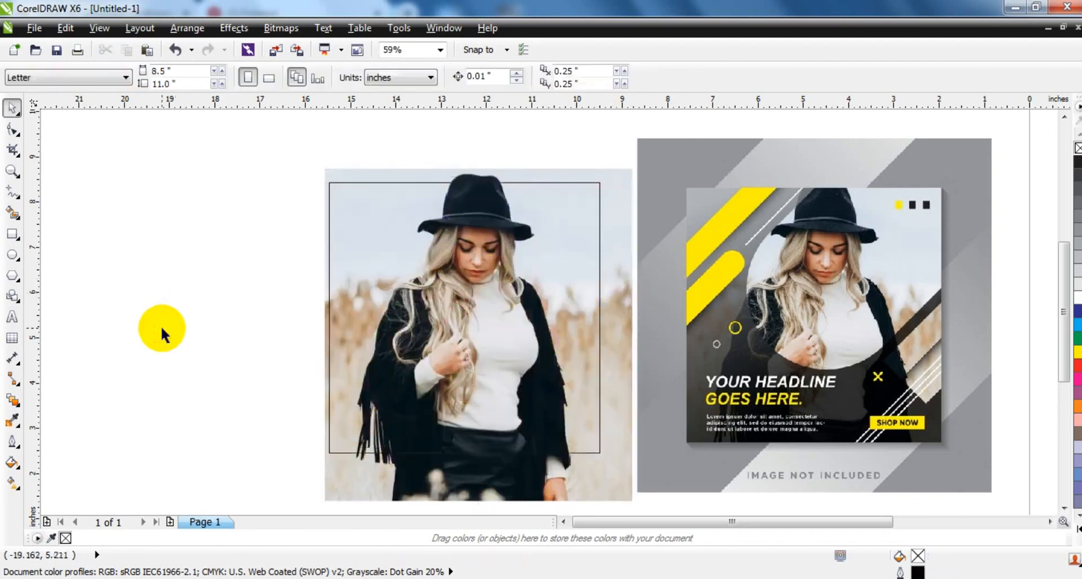
Draw a horizontal rectangle about 5.07 by 0.65 inches beside the photo and fully round its corners into a pill shape.
click(12, 234)
drag(135, 255, 366, 284)
click(13, 129)
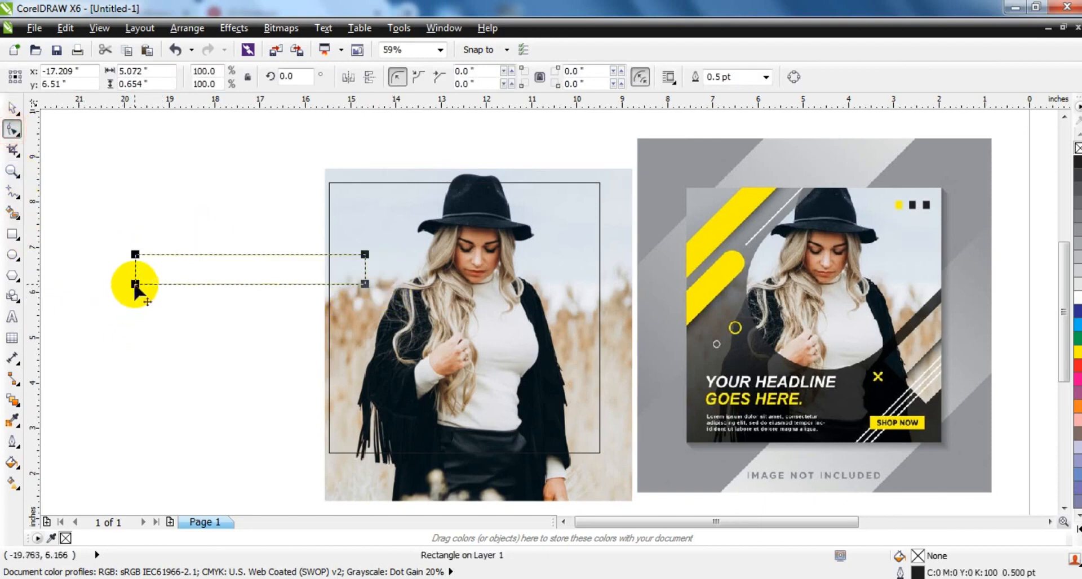
drag(135, 285, 150, 284)
click(12, 107)
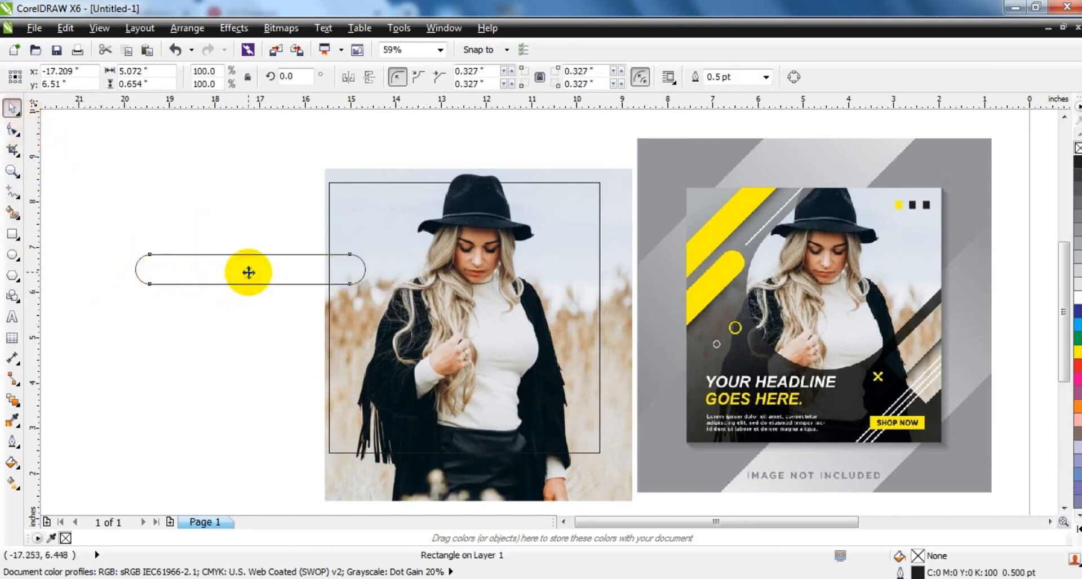
Duplicate the pill shape below and to the left of the original, and rotate both shapes by about 40 degrees.
drag(248, 272, 150, 309)
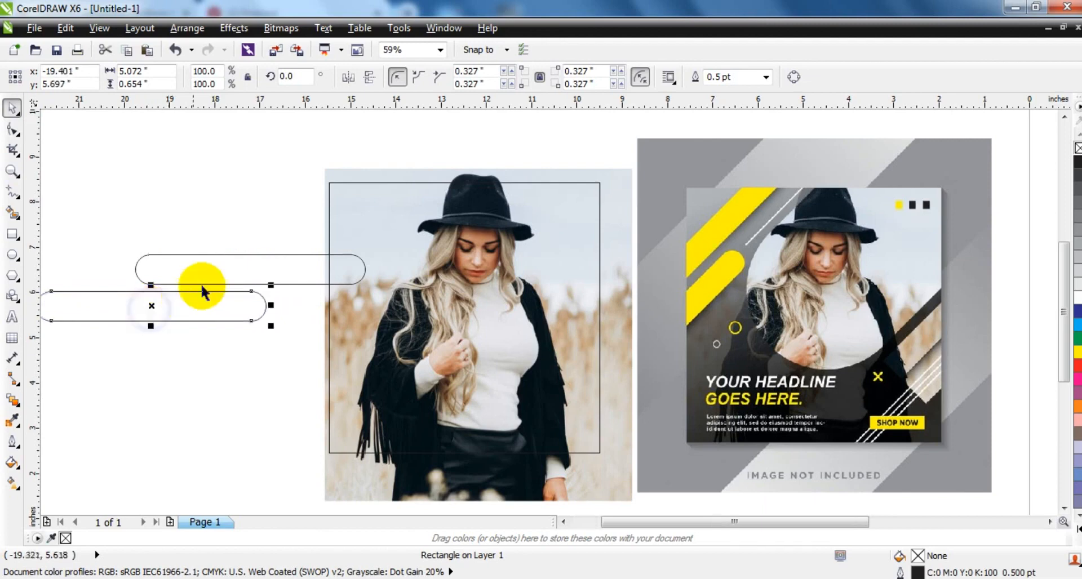
shift+click(201, 285)
click(201, 288)
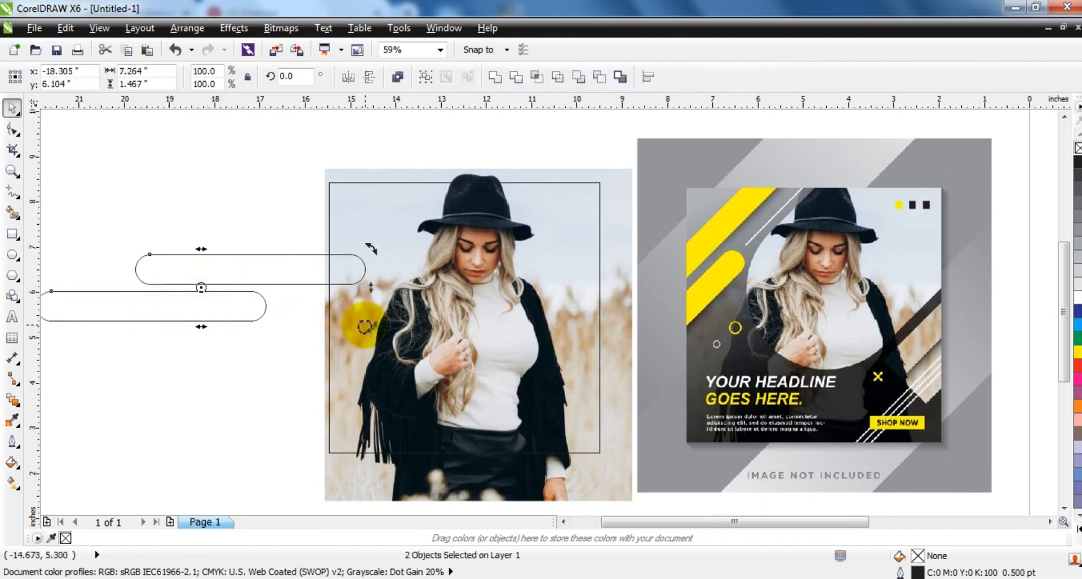
drag(365, 325, 316, 228)
Move the two slanted pill shapes over the photo's upper-left corner and scale them to about 79%.
drag(202, 288, 362, 228)
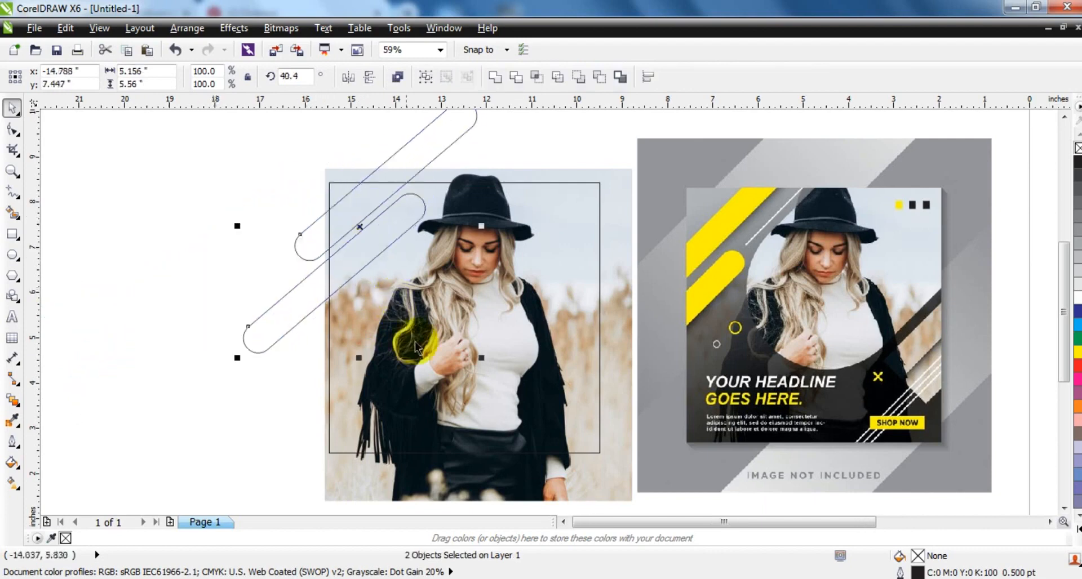
drag(491, 358, 459, 330)
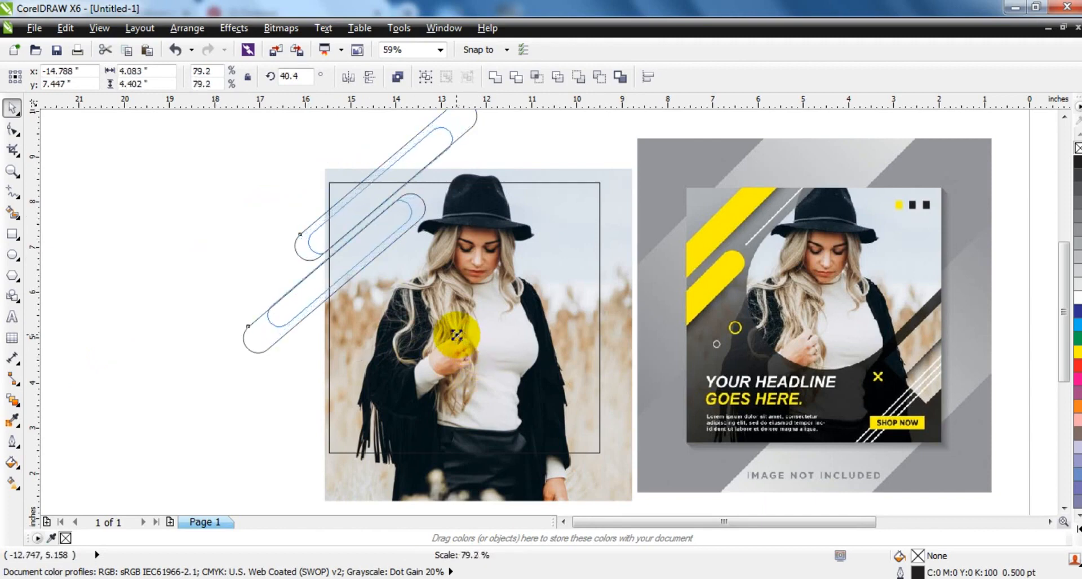
drag(358, 230, 358, 230)
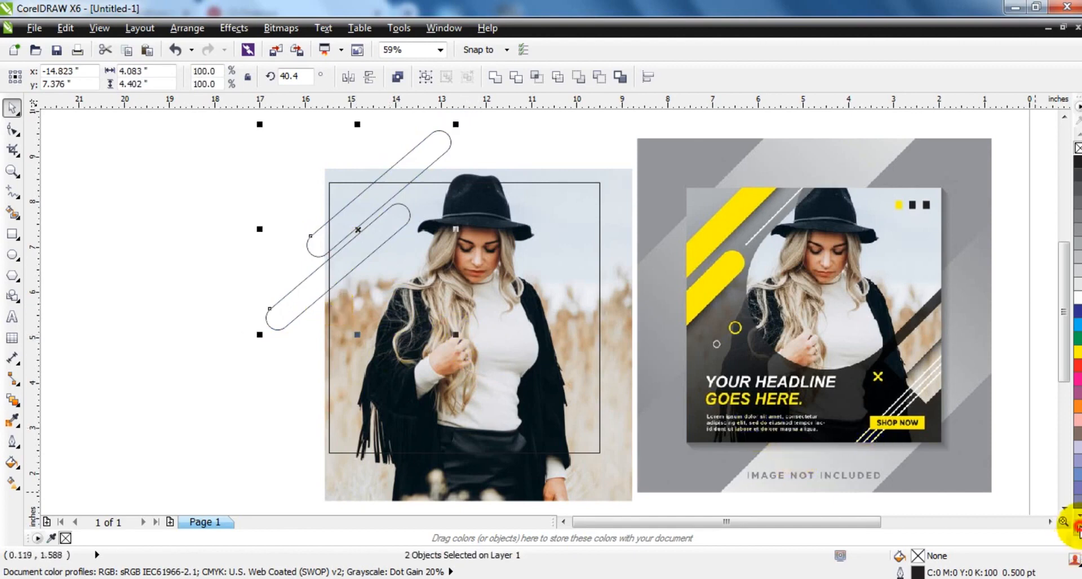
Fill both slanted pill shapes with yellow C:0 M:0 Y:100 K:0.
click(1076, 529)
click(1062, 135)
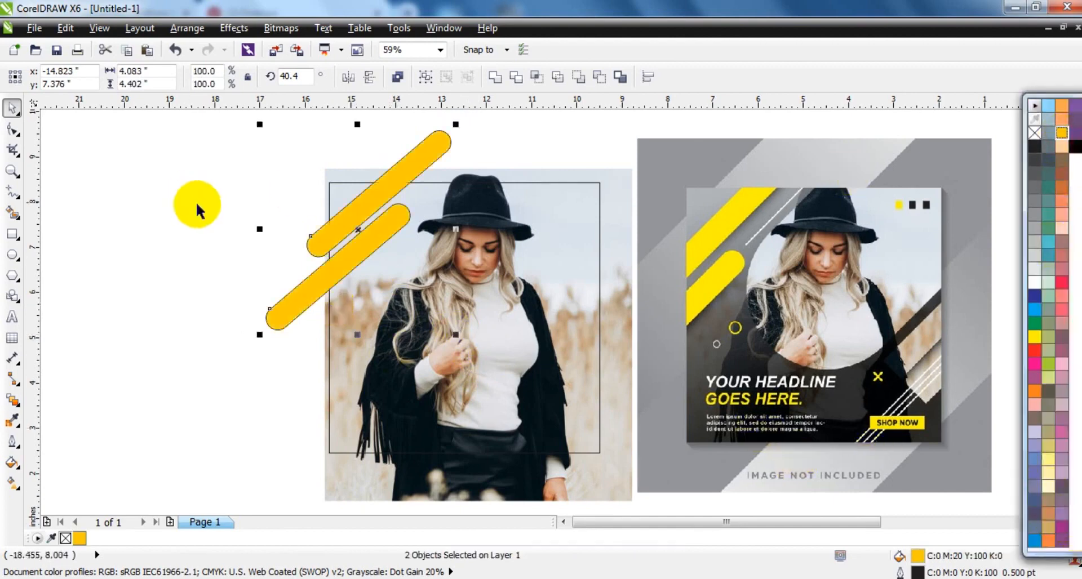
ctrl+click(1035, 338)
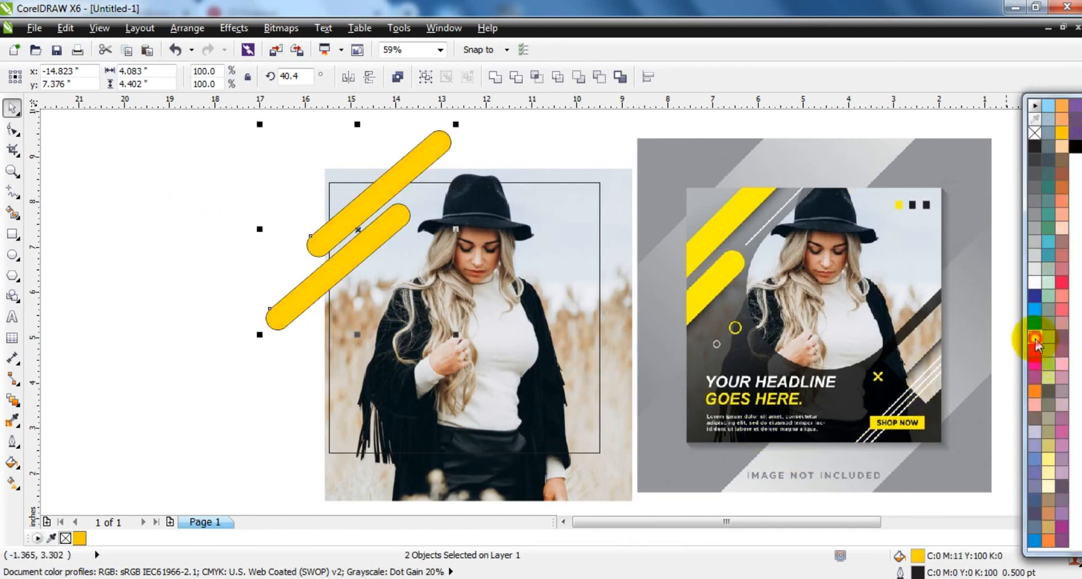
click(1036, 340)
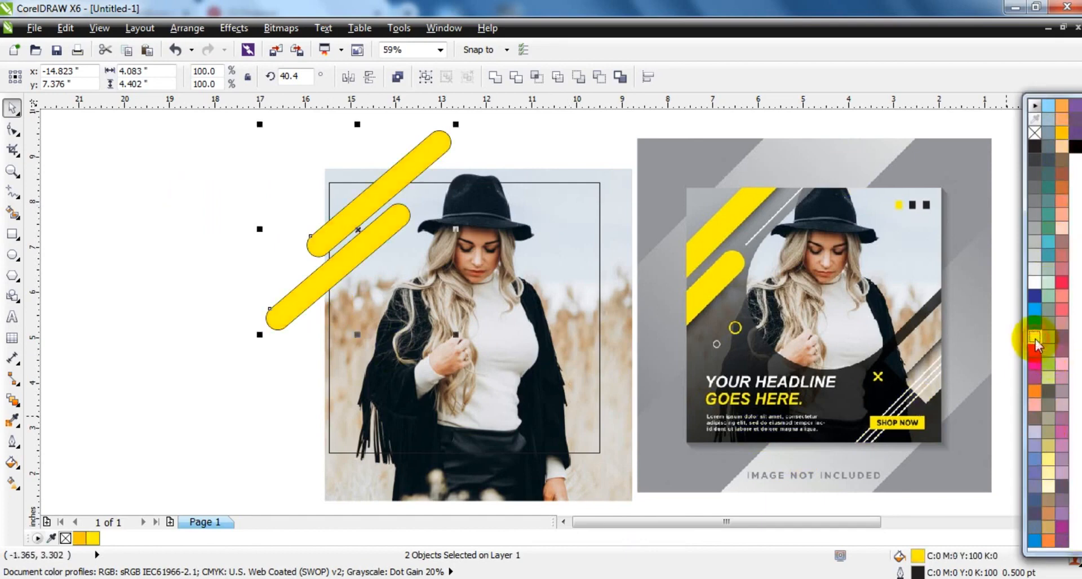
click(173, 285)
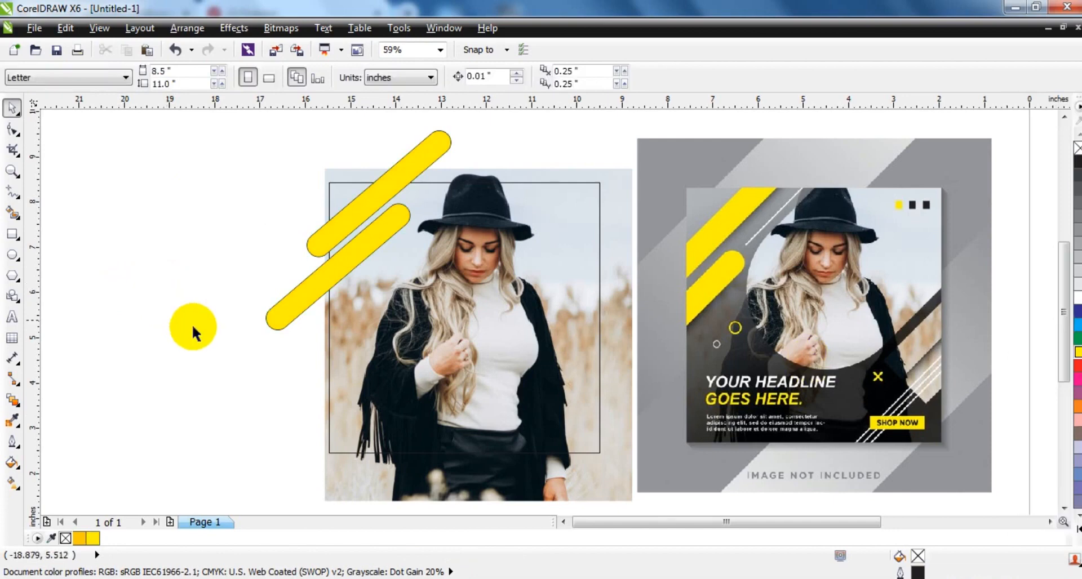
Draw a large rectangle about 8.47 by 3.66 inches overlapping the photo's lower-left area and fully round its corners.
click(12, 233)
drag(104, 285, 489, 451)
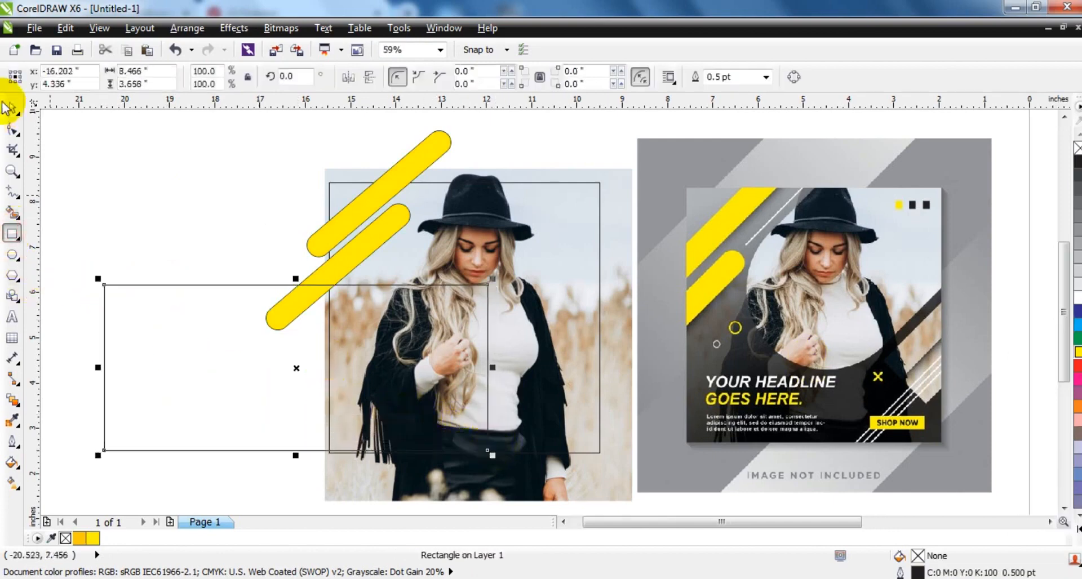
click(12, 131)
drag(103, 285, 223, 291)
click(12, 108)
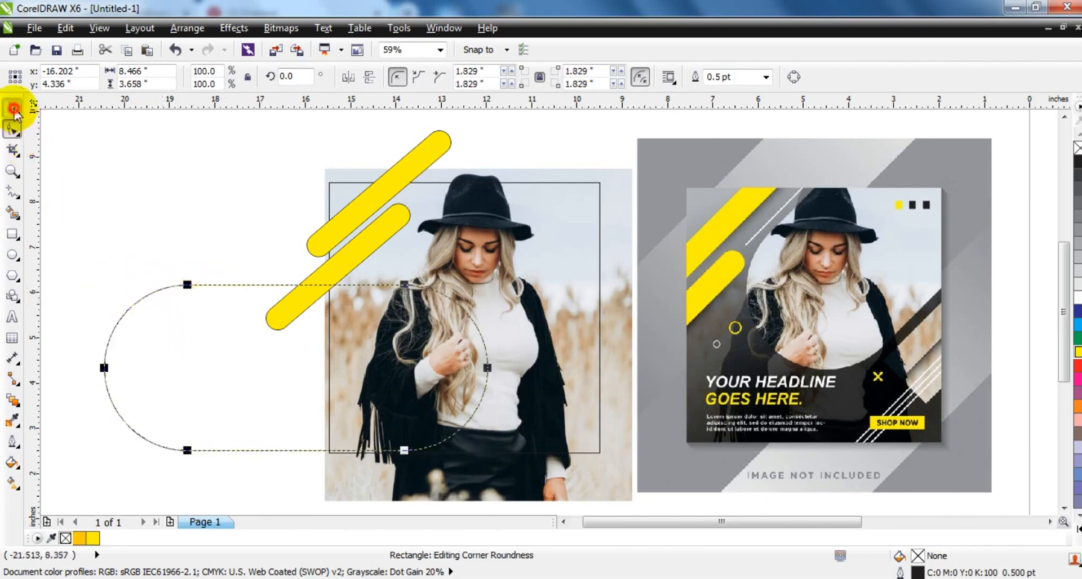
Rotate the large rounded shape by about 37.5 degrees and position its lower rounded end around the woman in the photo.
click(302, 369)
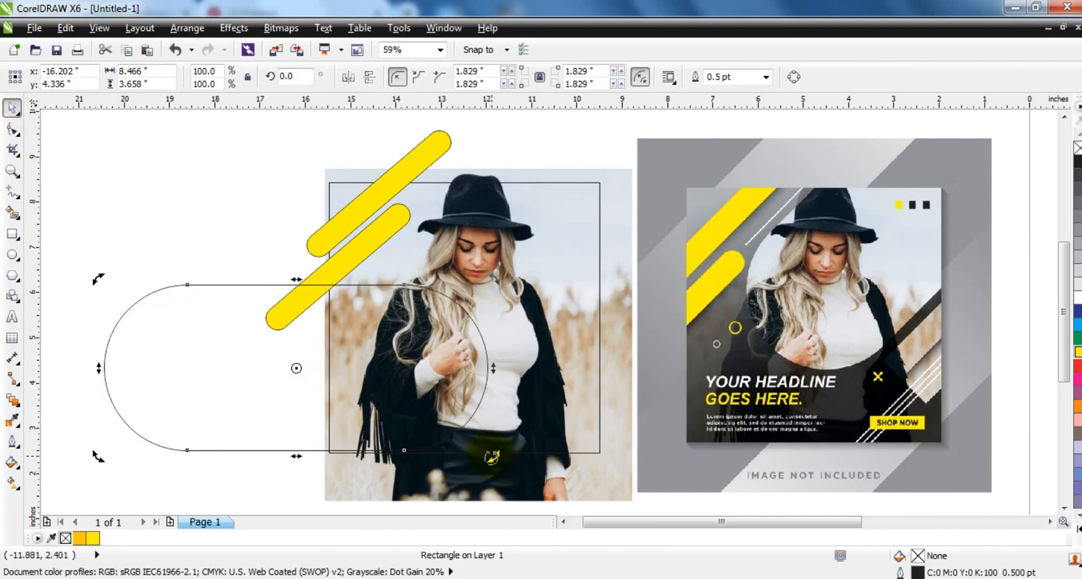
drag(491, 458, 438, 337)
click(303, 374)
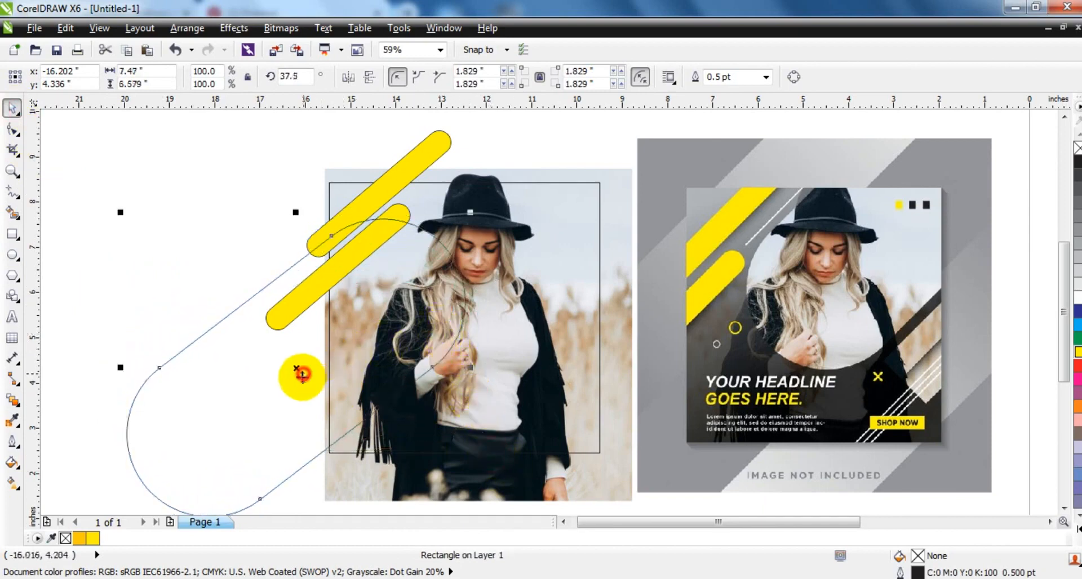
drag(296, 370, 555, 232)
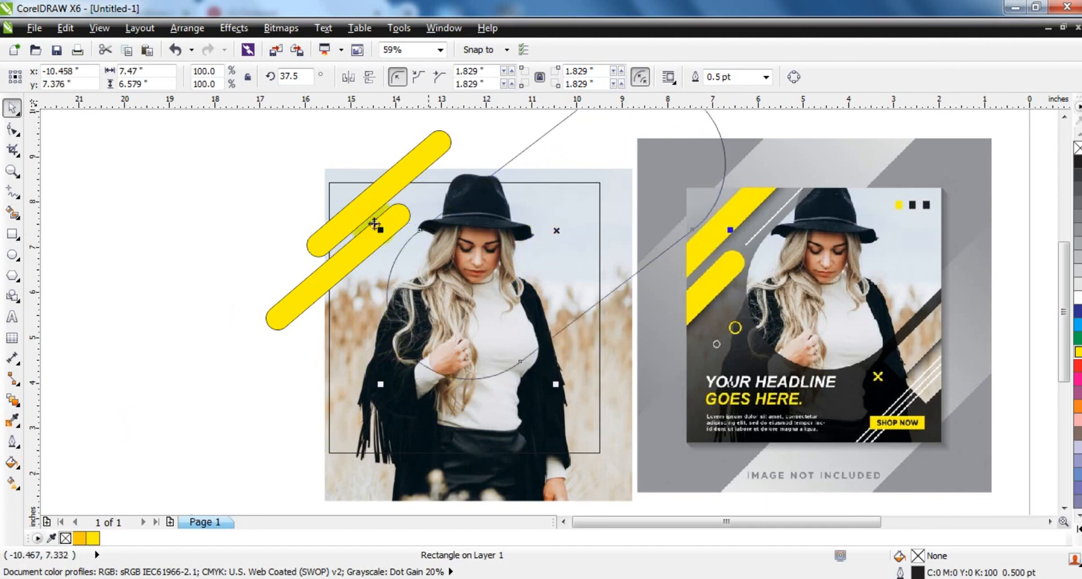
Place a copy of the two yellow bars, mirrored horizontally and vertically, over the photo's lower-right corner.
shift+click(372, 191)
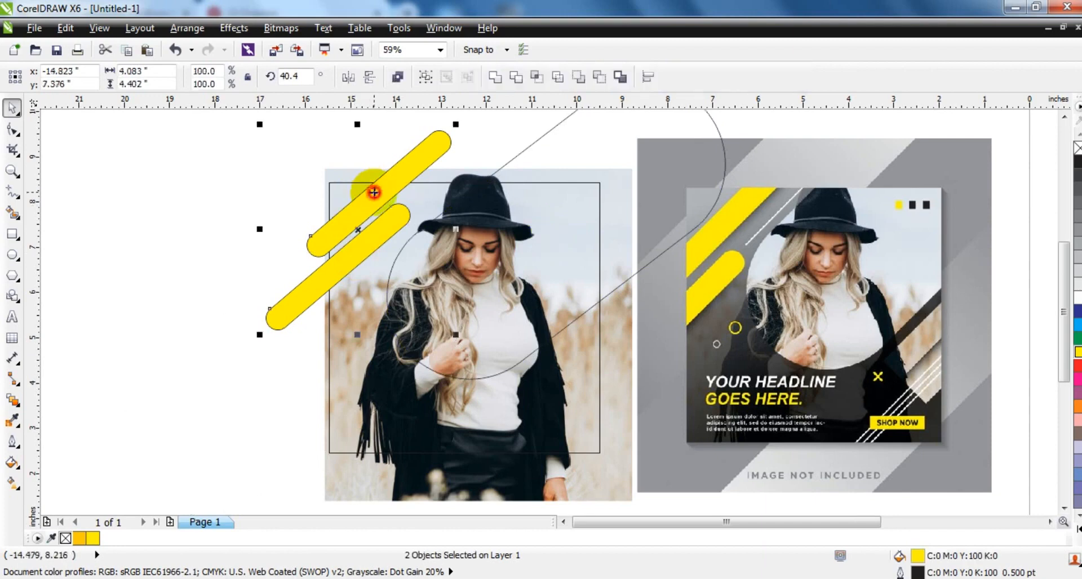
click(347, 83)
click(369, 79)
drag(361, 229, 587, 384)
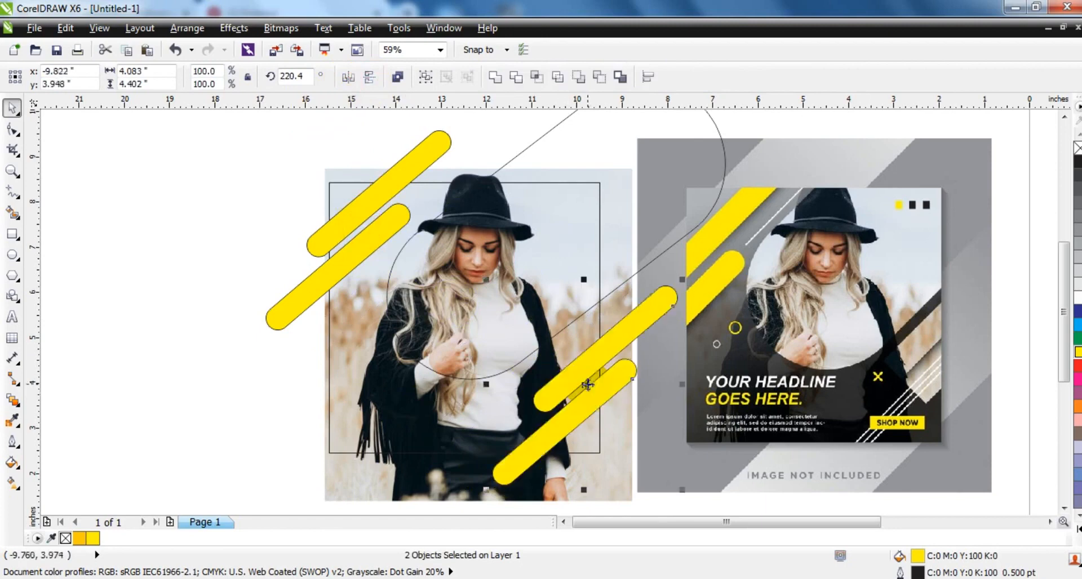
click(253, 407)
Duplicate the woman's photo and place the copy to the left of the original composition.
click(610, 494)
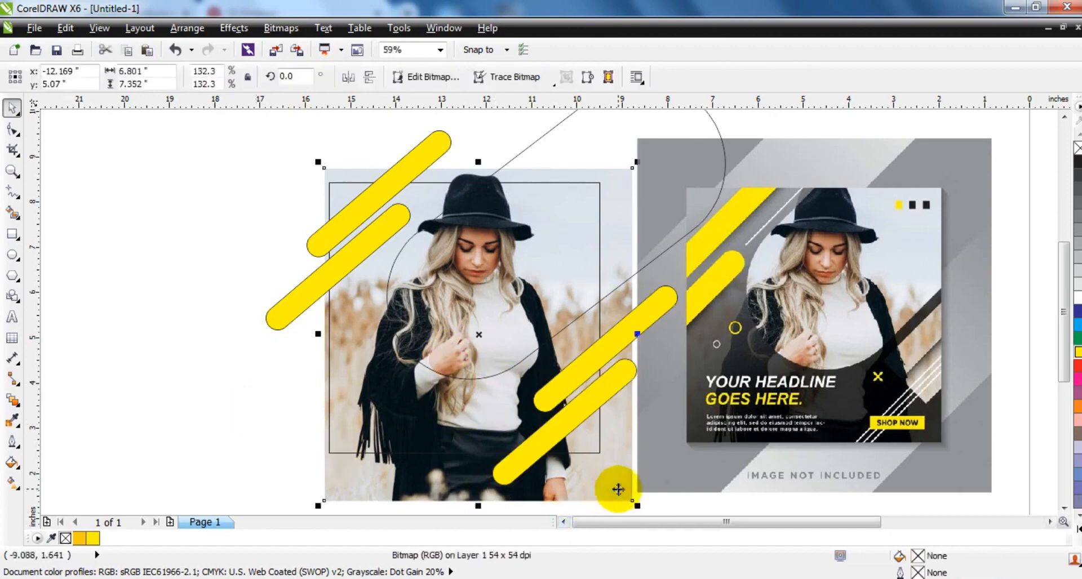
drag(605, 483, 265, 475)
right_click(265, 474)
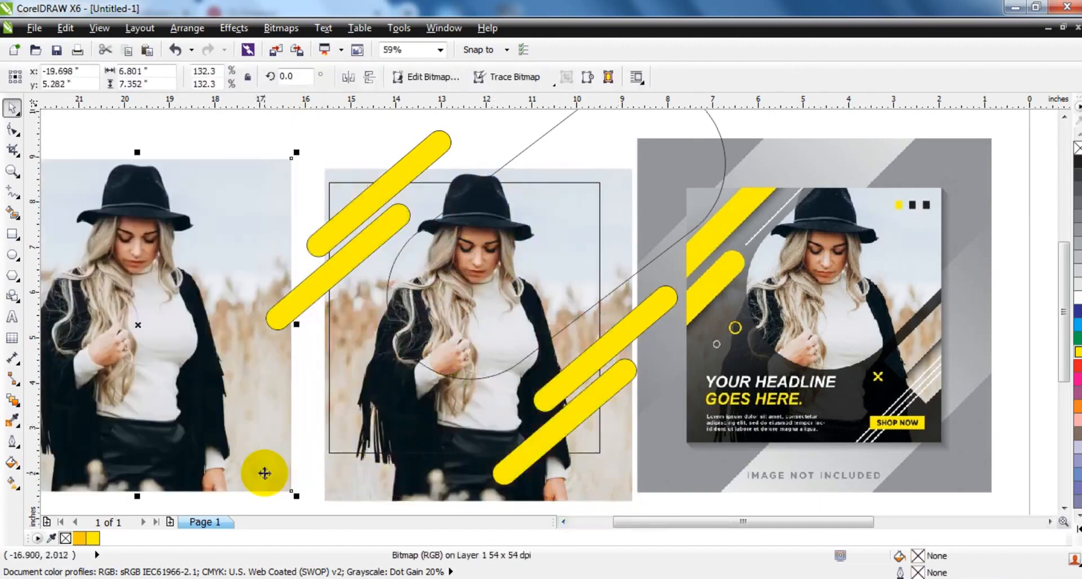
Undo the last placement of the photo copy to the left of the composition.
key(ctrl+z)
click(573, 428)
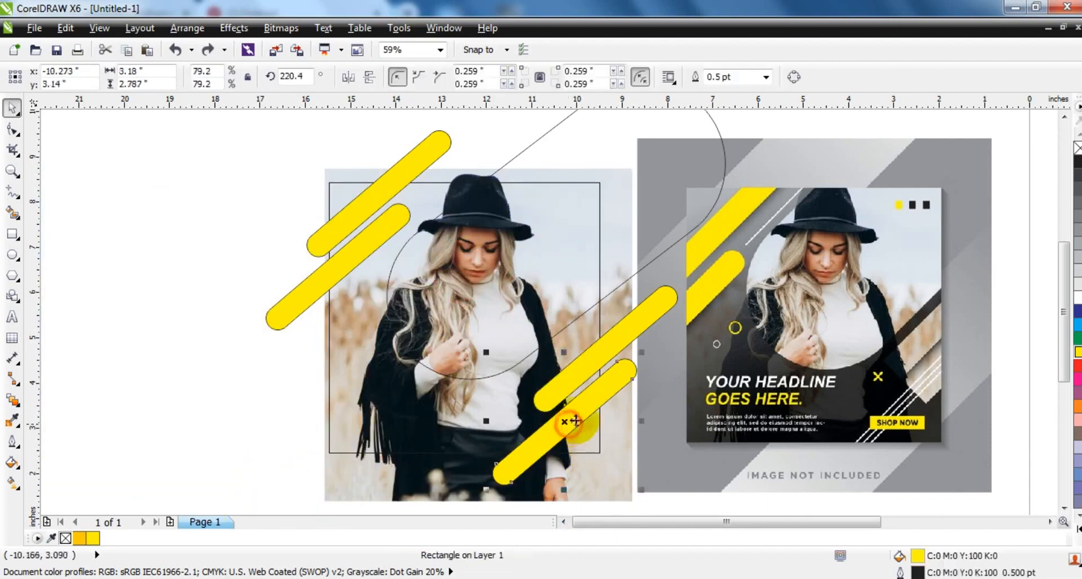
shift+click(576, 363)
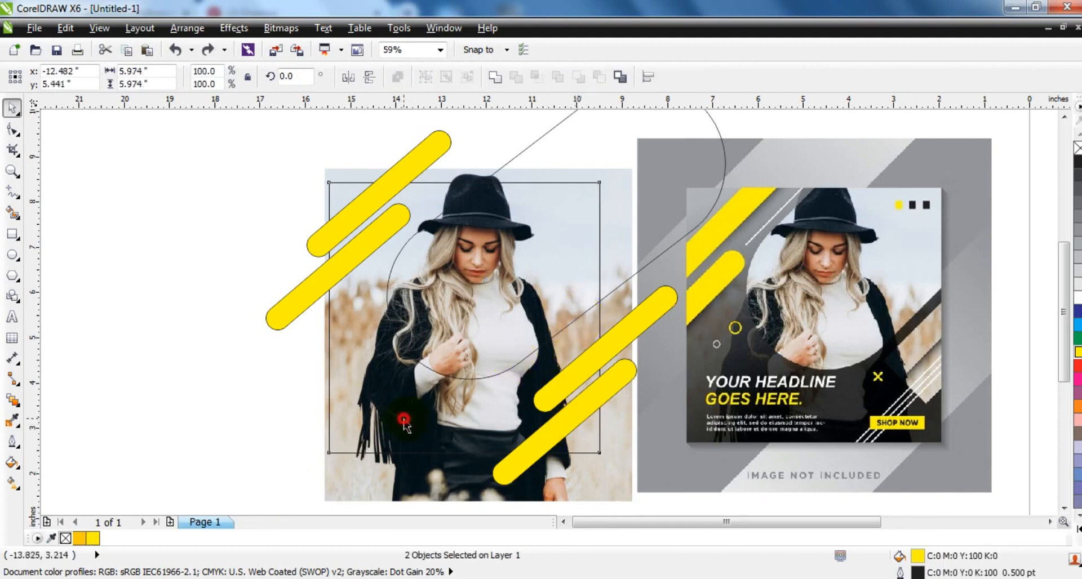
click(330, 319)
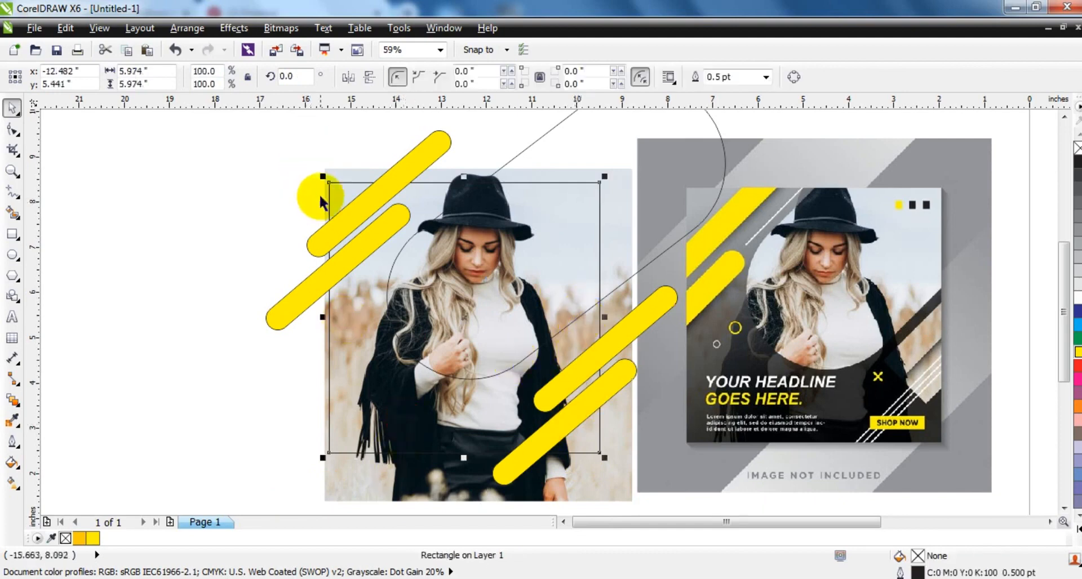
click(234, 28)
mouse_move(280, 262)
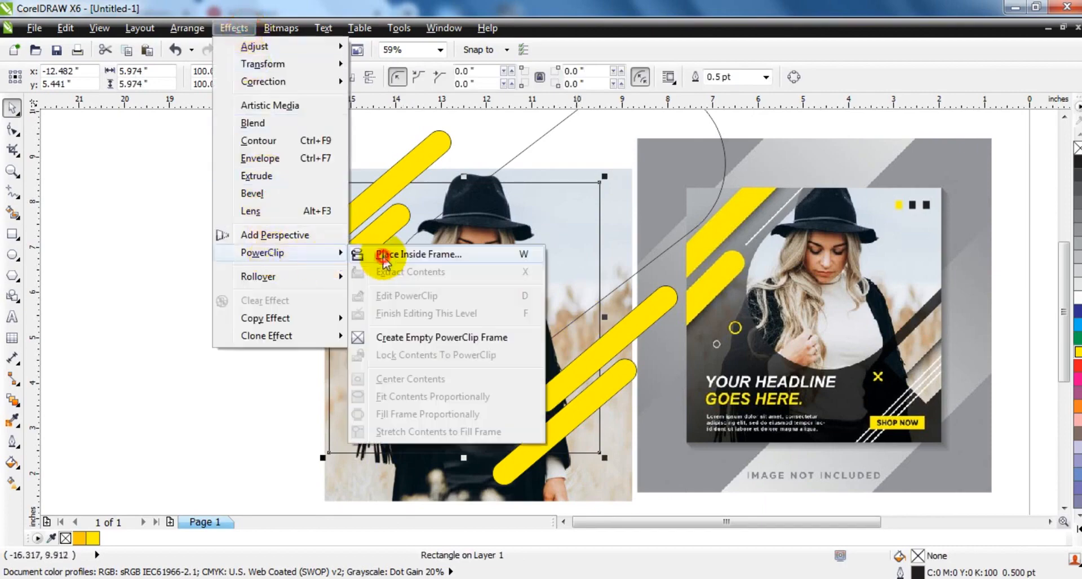
click(374, 255)
click(513, 150)
drag(524, 275, 399, 215)
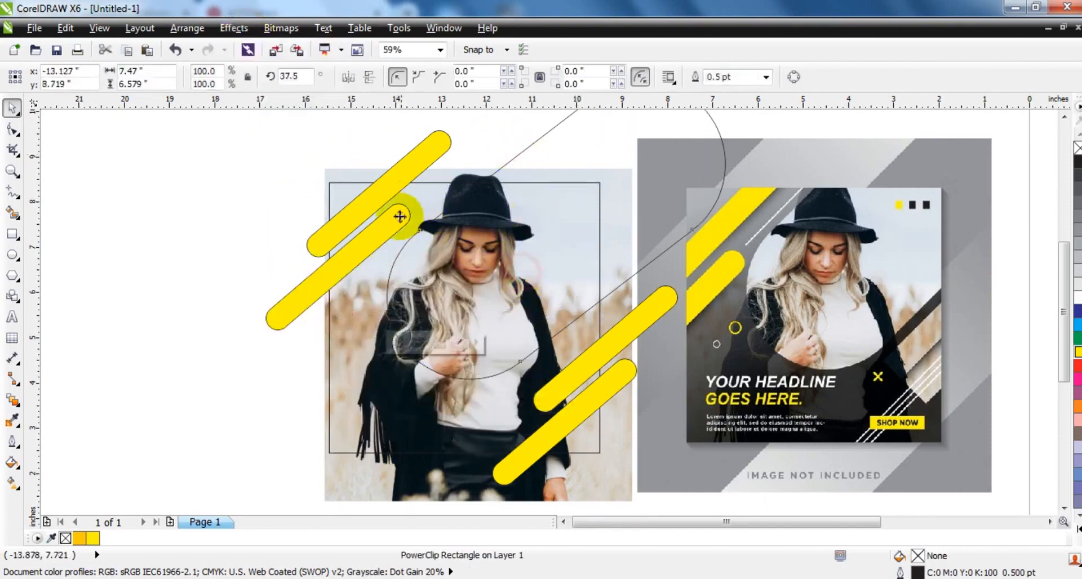
key(ctrl+z)
key(ctrl+z)
click(194, 213)
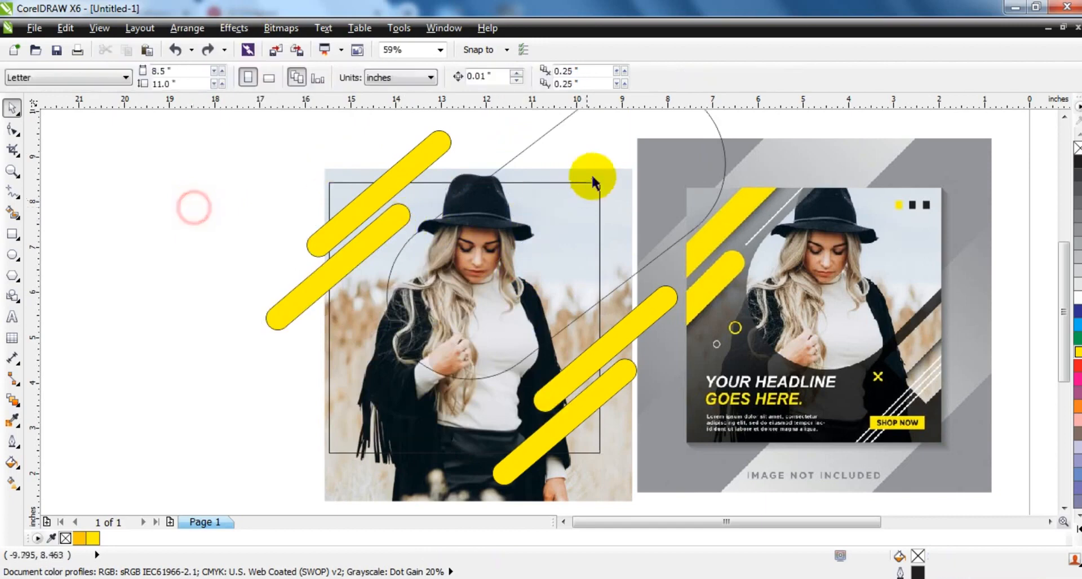
PowerClip the woman's photo inside the large rounded diagonal shape.
click(325, 169)
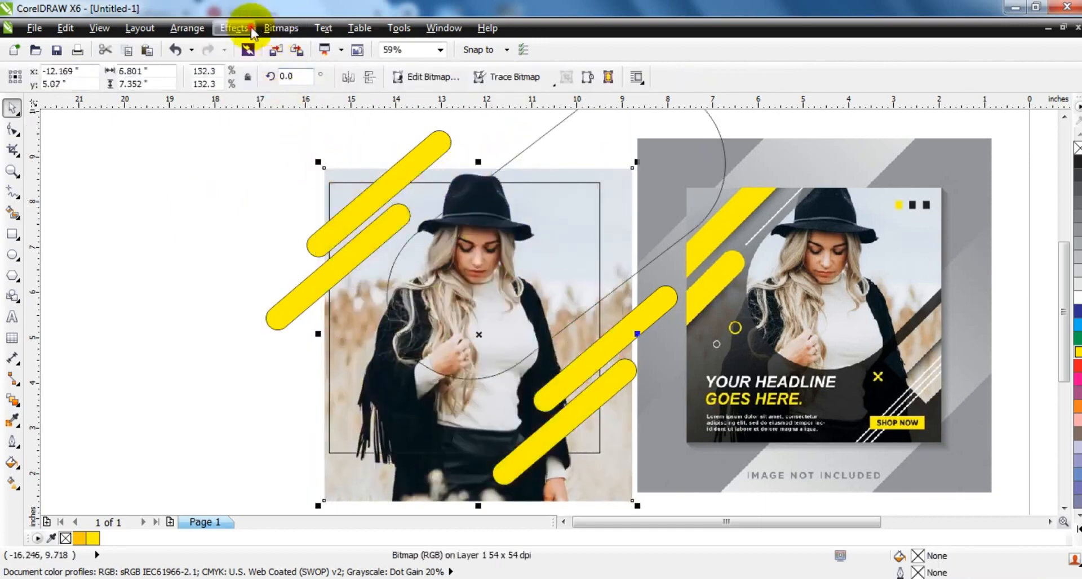
click(234, 28)
click(359, 257)
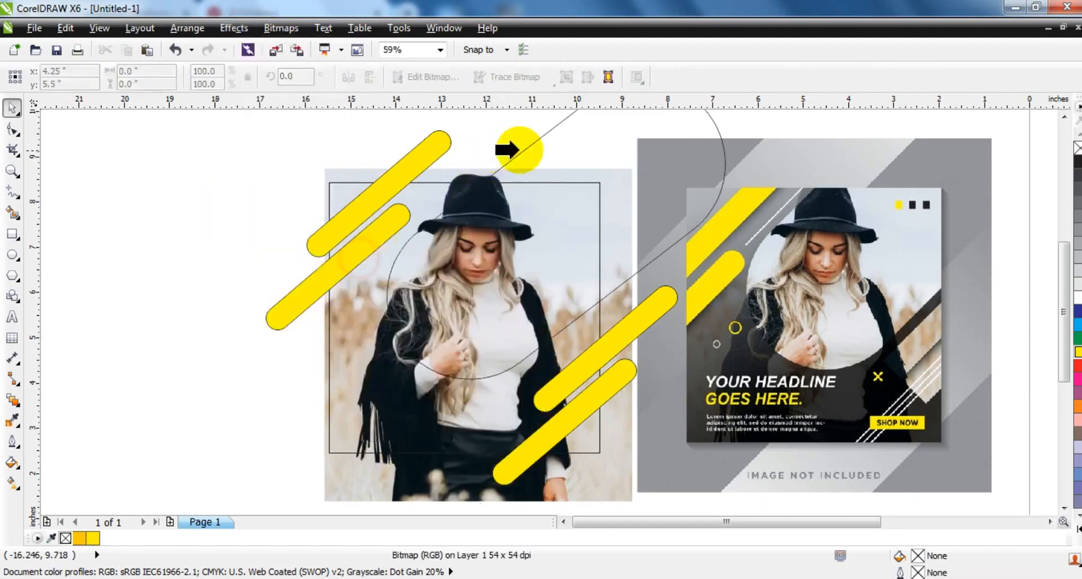
click(549, 248)
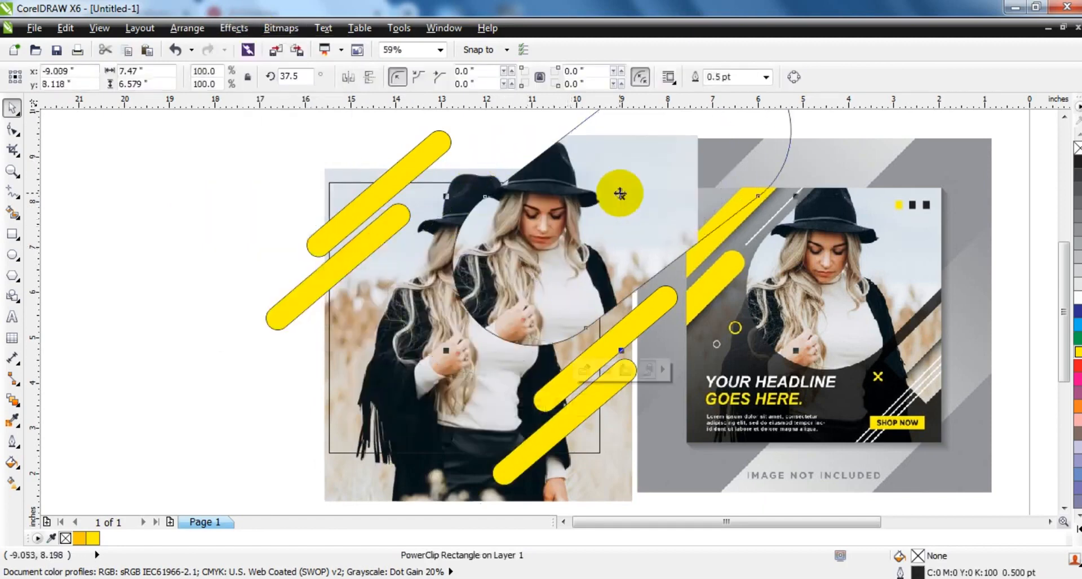
PowerClip the remaining background photo of the woman inside the square banner frame.
click(337, 183)
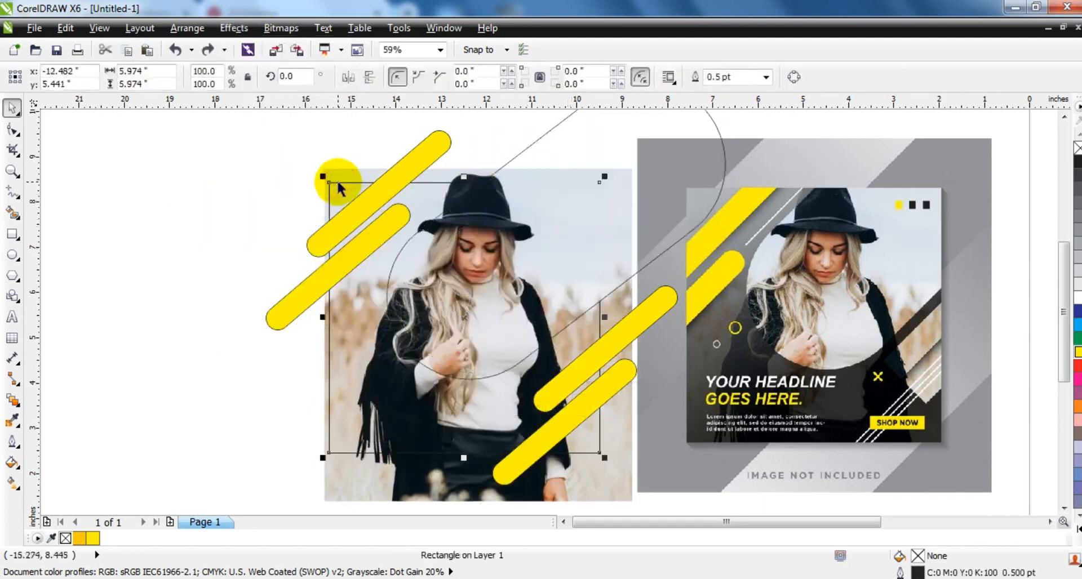
click(337, 183)
click(328, 176)
click(234, 29)
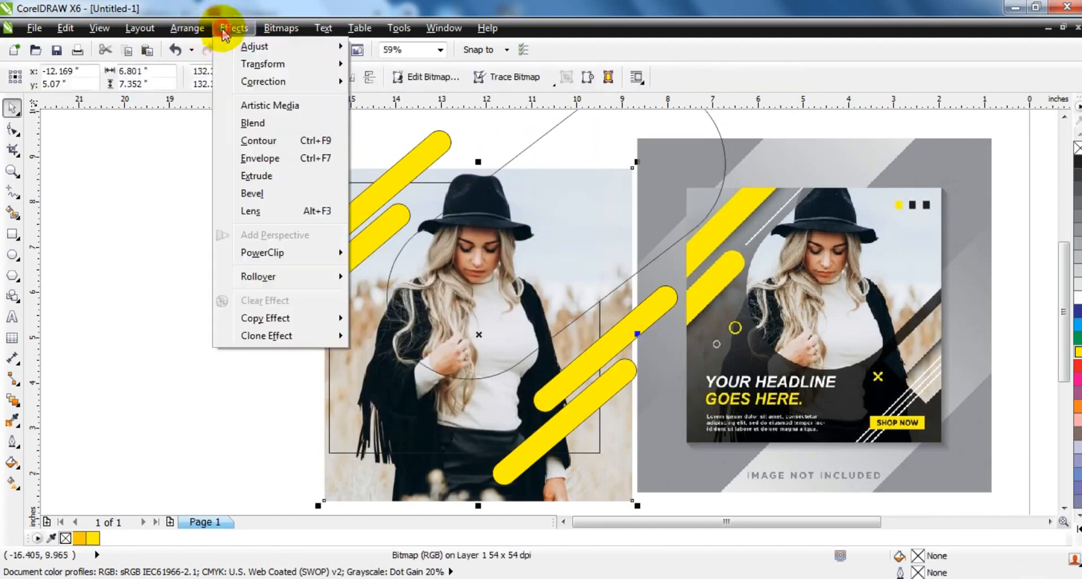
mouse_move(288, 254)
click(364, 254)
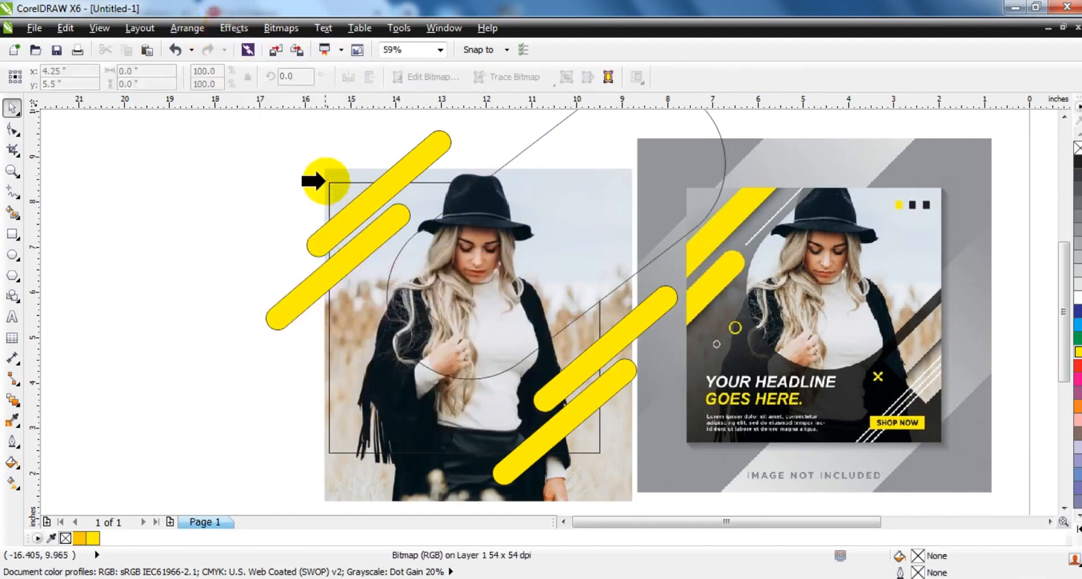
click(329, 183)
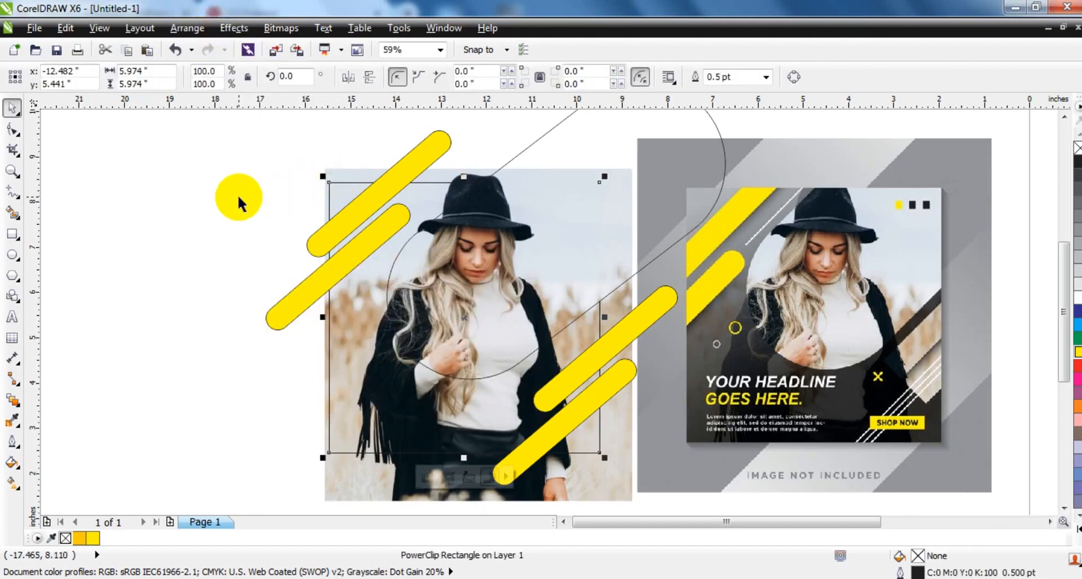
Delete the leftover copy of the photo that extends beyond the square banner frame.
click(238, 195)
click(334, 173)
click(279, 188)
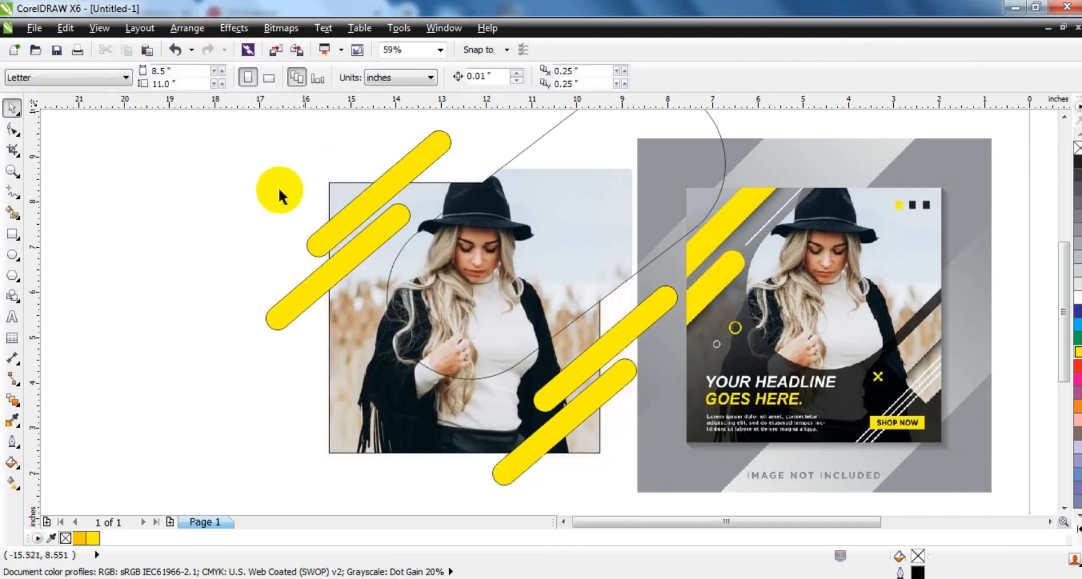
click(197, 219)
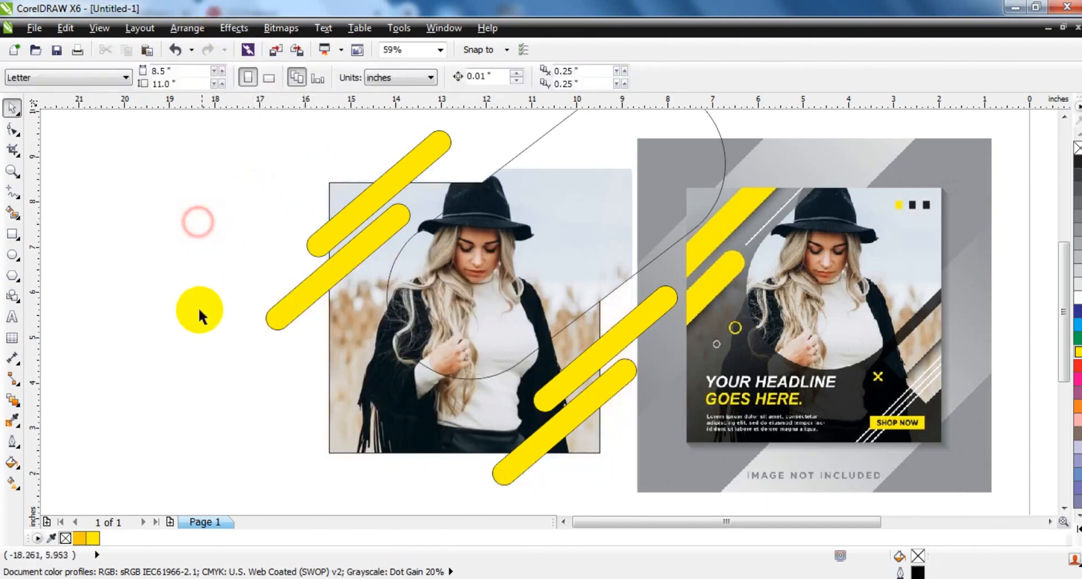
Draw a rectangle about 6.70 by 6.19 inches covering the square banner and fill it with rich black (C100 M100 Y100 K100).
click(11, 234)
drag(316, 458, 619, 179)
click(12, 108)
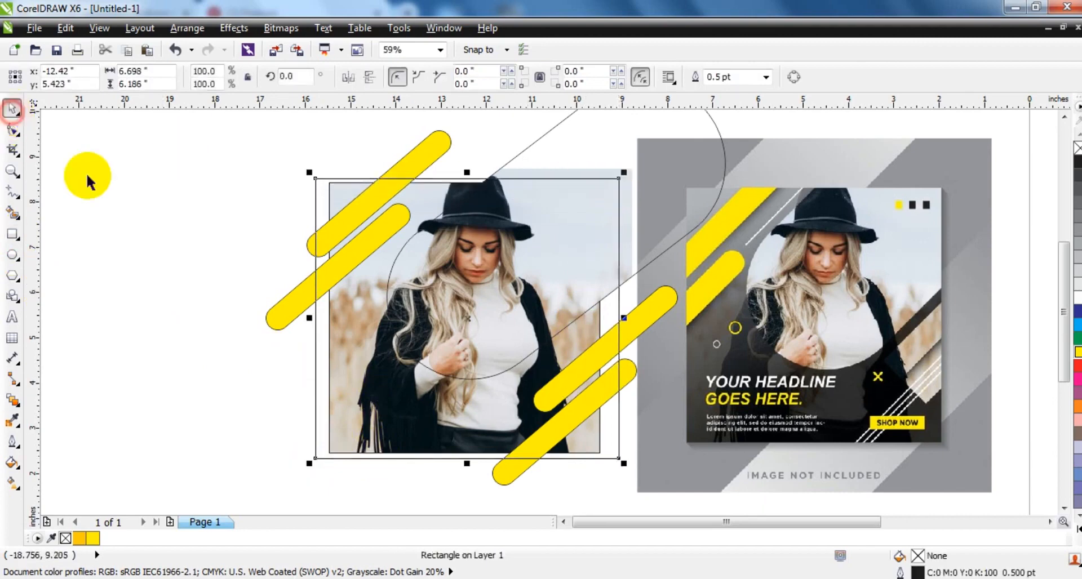
click(1077, 530)
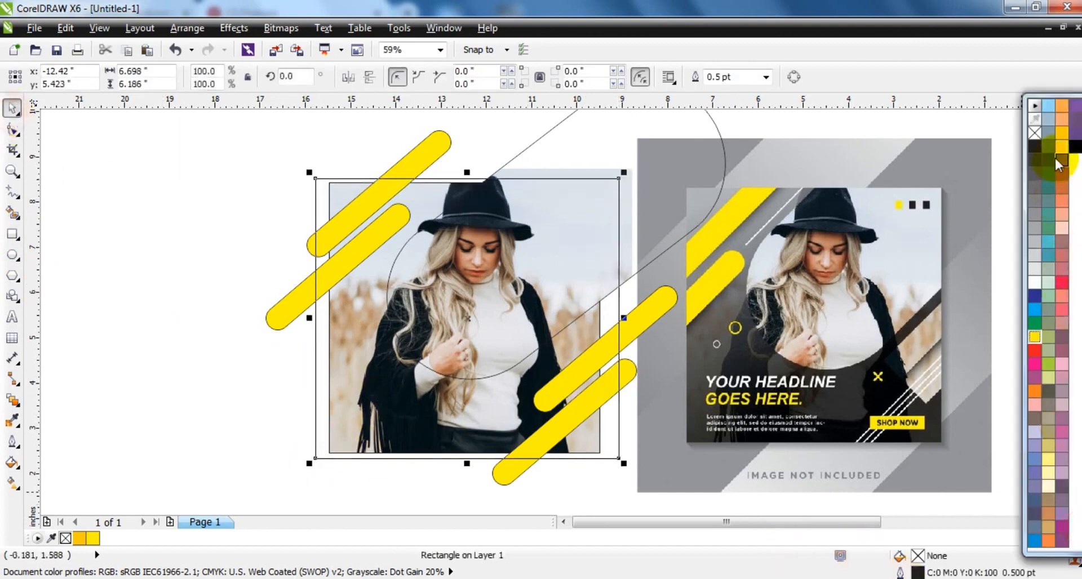
click(1074, 147)
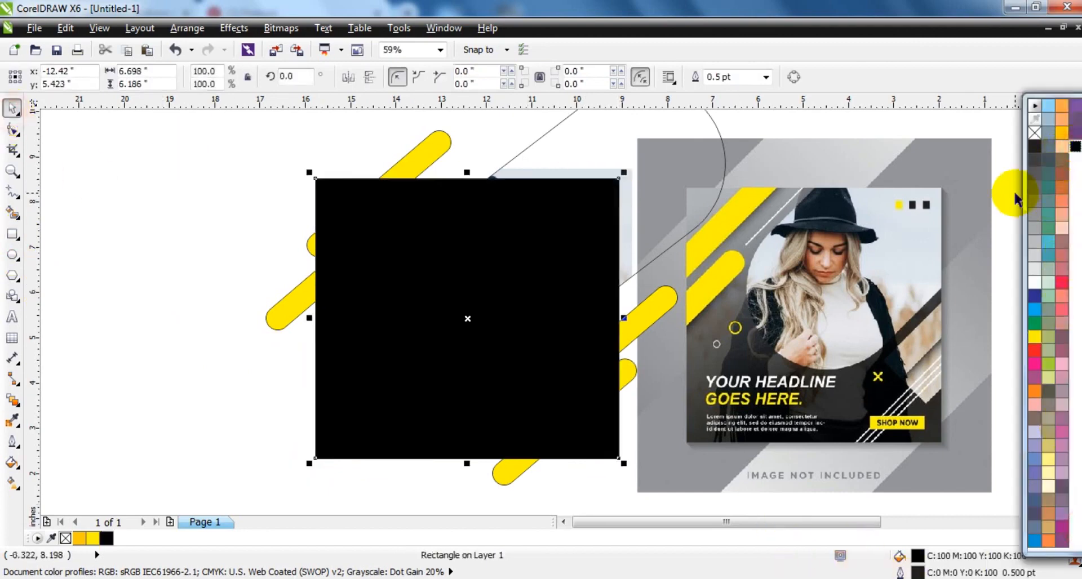
Apply a linear transparency to the black rectangle, fading from opaque at its lower edge to transparent above its upper edge.
click(20, 409)
click(80, 505)
drag(453, 413, 464, 195)
drag(456, 417, 458, 458)
drag(465, 195, 473, 112)
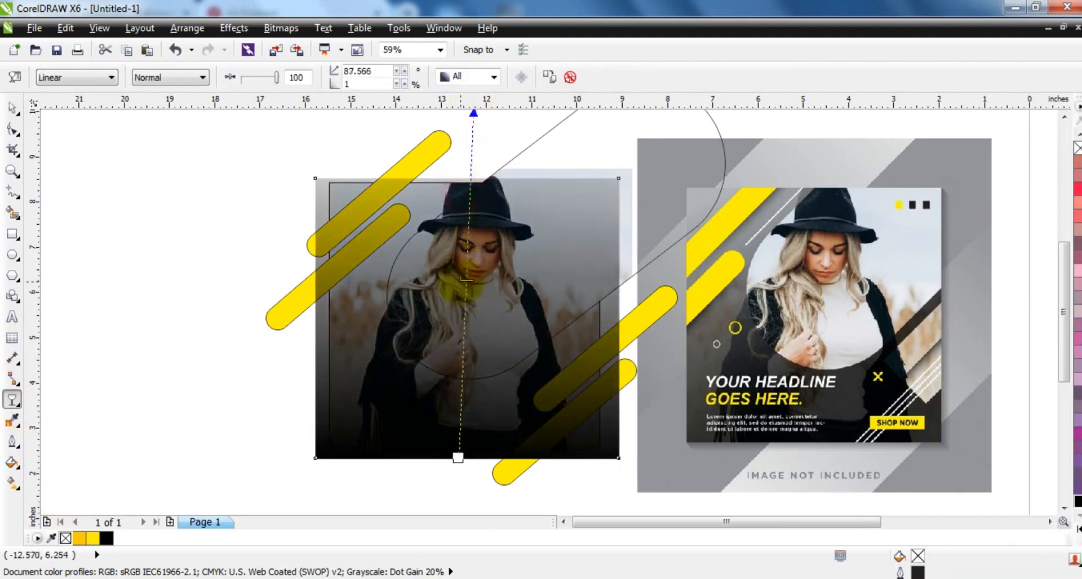
click(460, 458)
drag(457, 458, 458, 467)
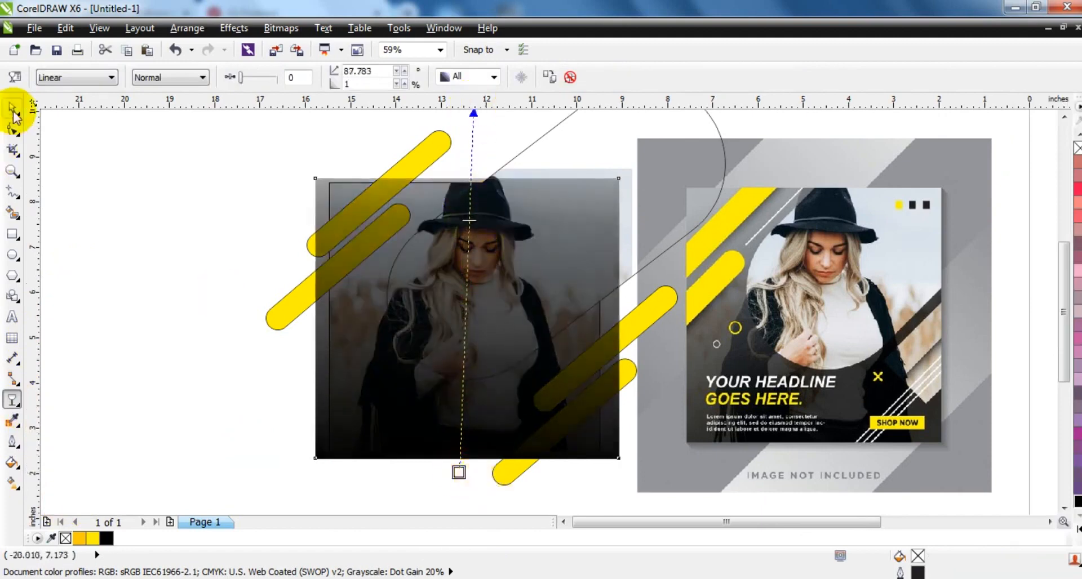
click(13, 110)
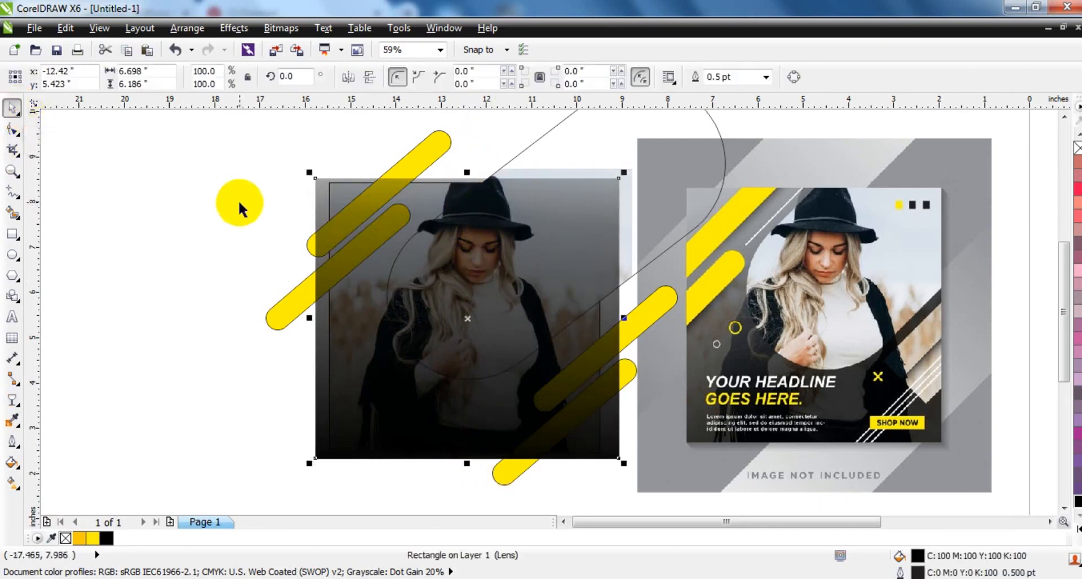
PowerClip the faded black rectangle inside the square banner frame, beneath the rounded photo shape.
click(234, 28)
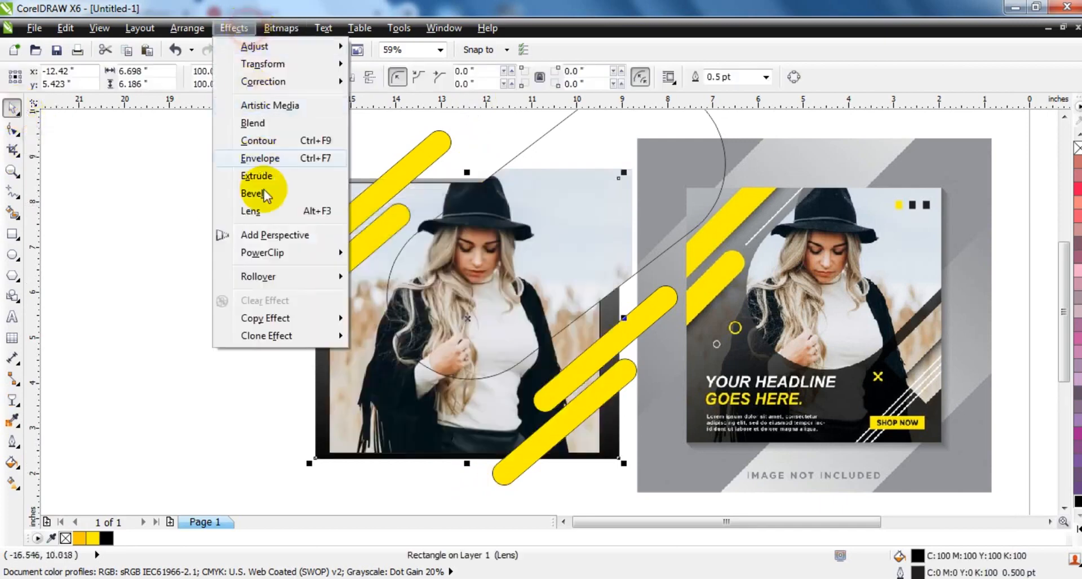
mouse_move(282, 253)
click(361, 257)
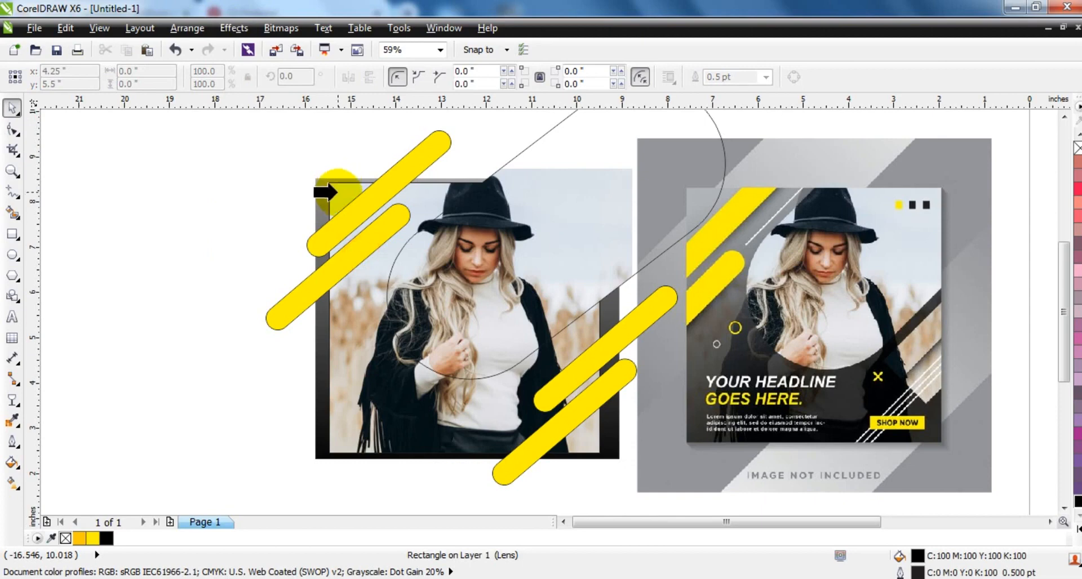
click(332, 186)
click(218, 194)
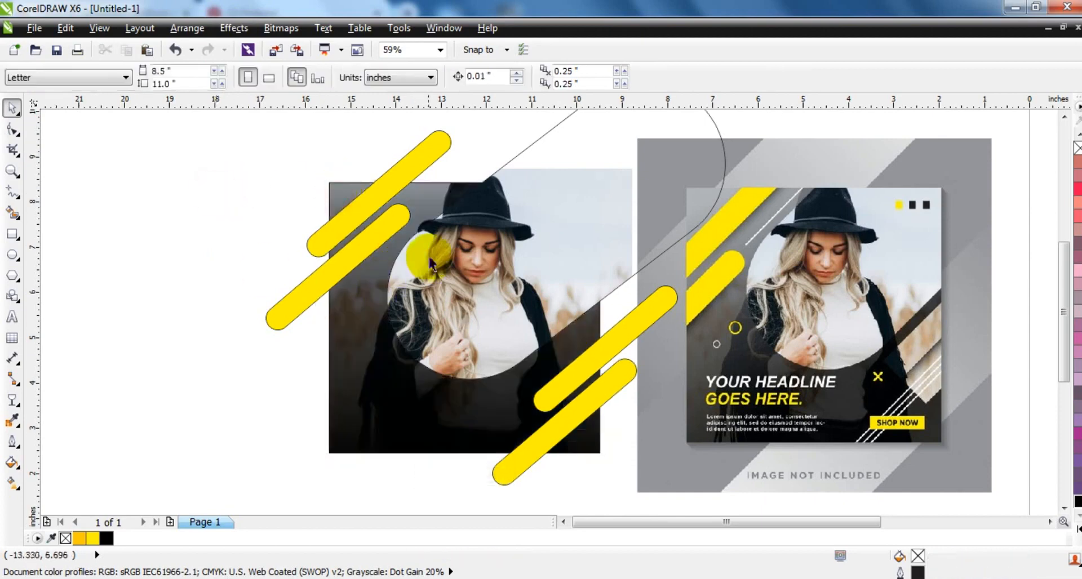
Remove the outline from the large rounded photo shape.
click(428, 255)
right_click(1078, 148)
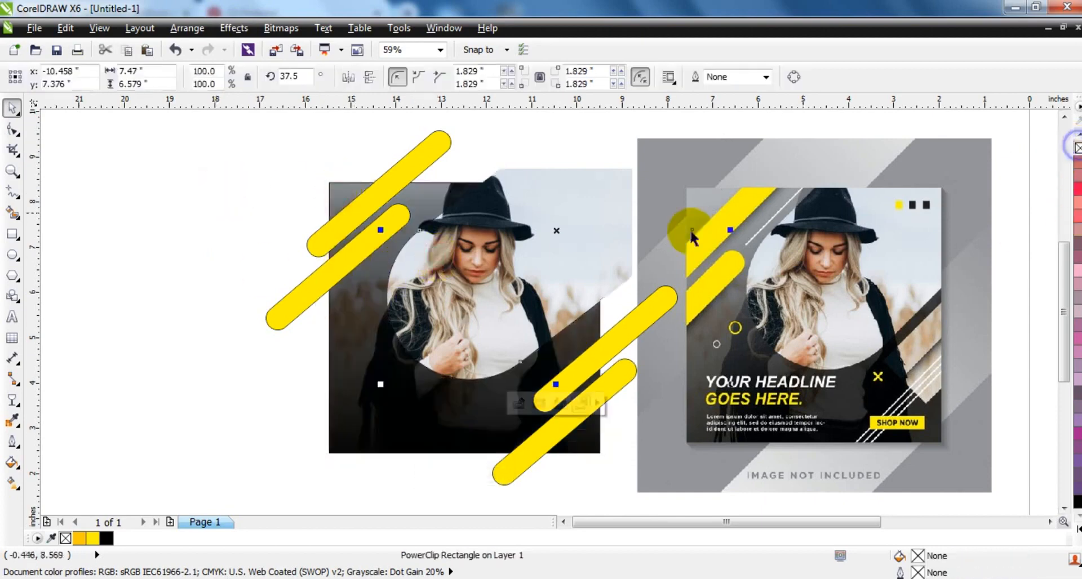
Add a drop shadow with 67 opacity to the rounded photo shape and the four yellow bars together.
shift+click(361, 247)
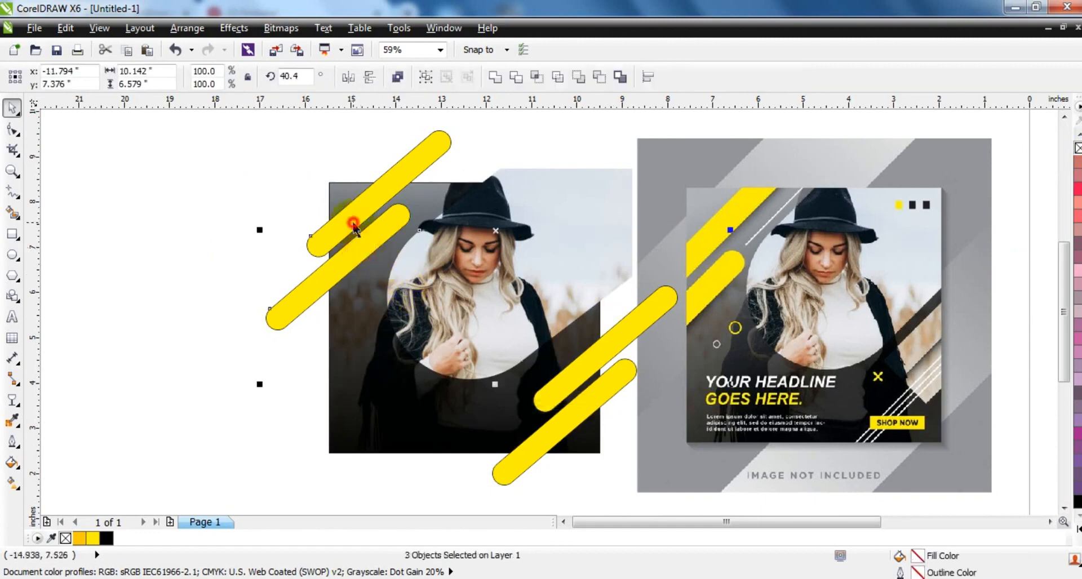
shift+click(623, 447)
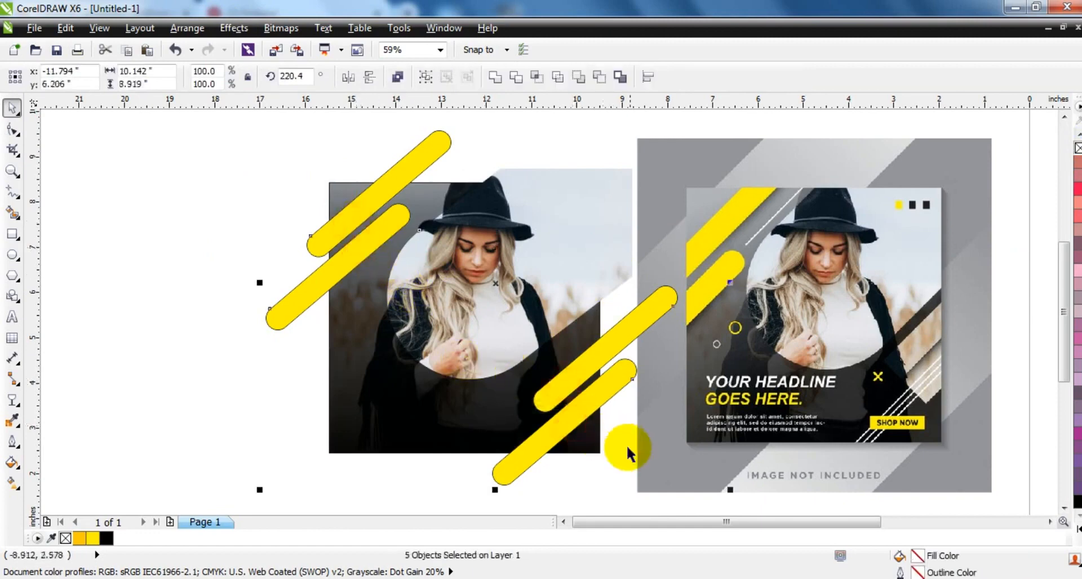
click(20, 407)
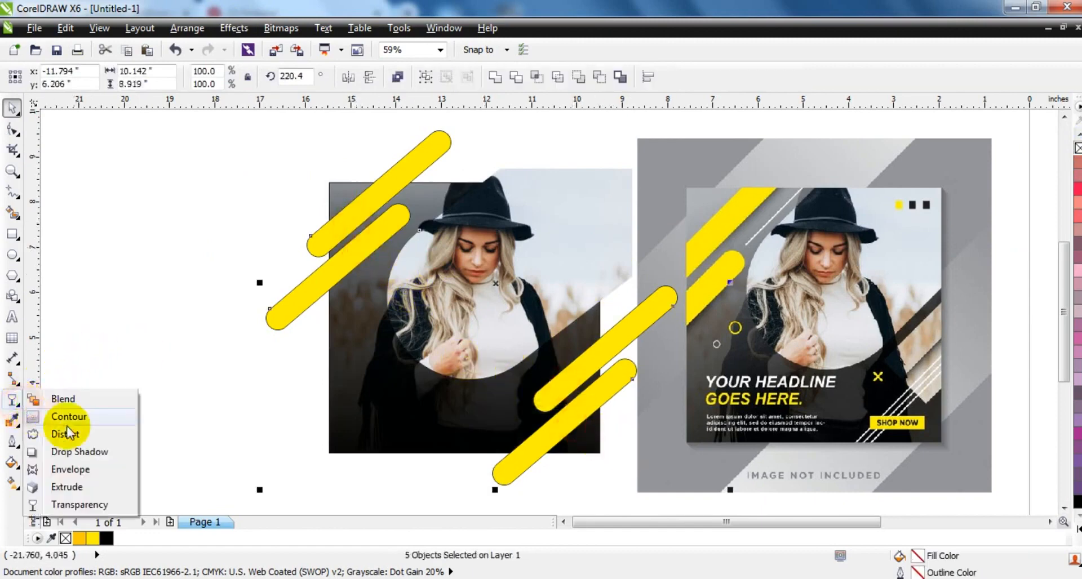
click(74, 452)
drag(427, 155, 496, 486)
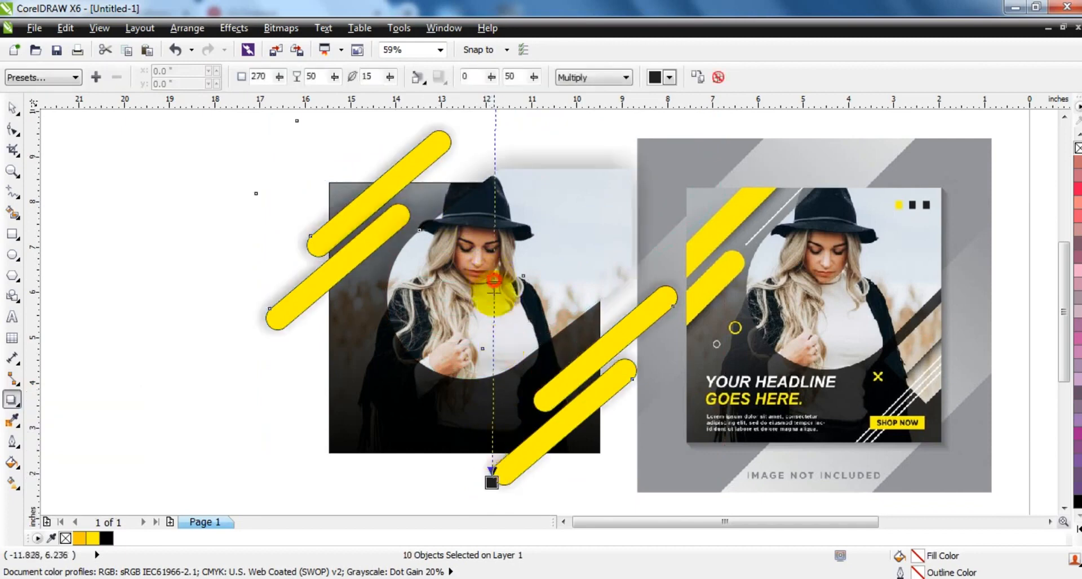
drag(494, 281, 494, 347)
Set the drop shadows to Normal mode, black colour and feathering 5, and raise their opacity to 84.
click(589, 78)
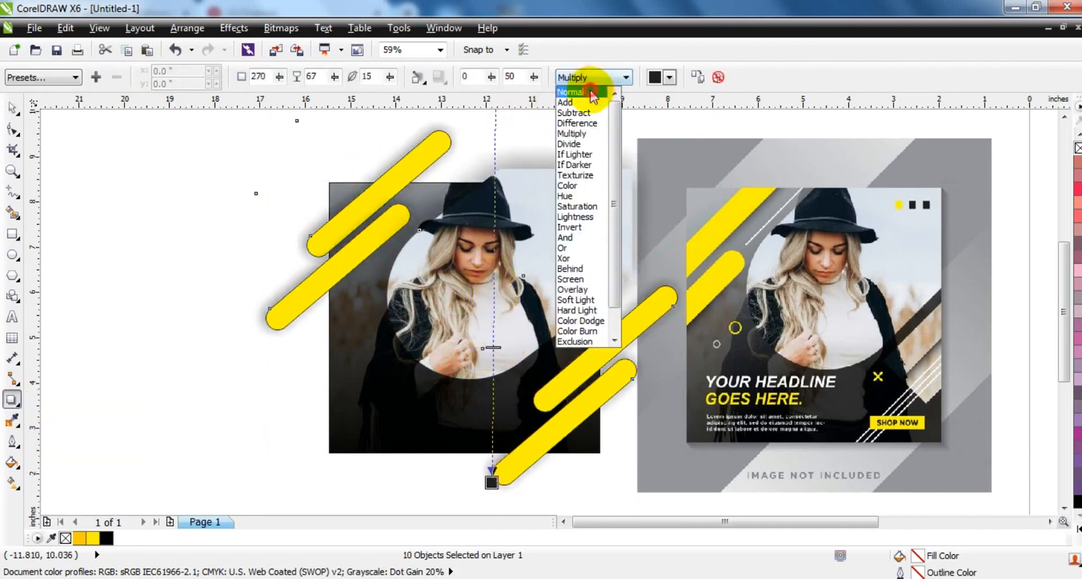
click(590, 92)
click(669, 77)
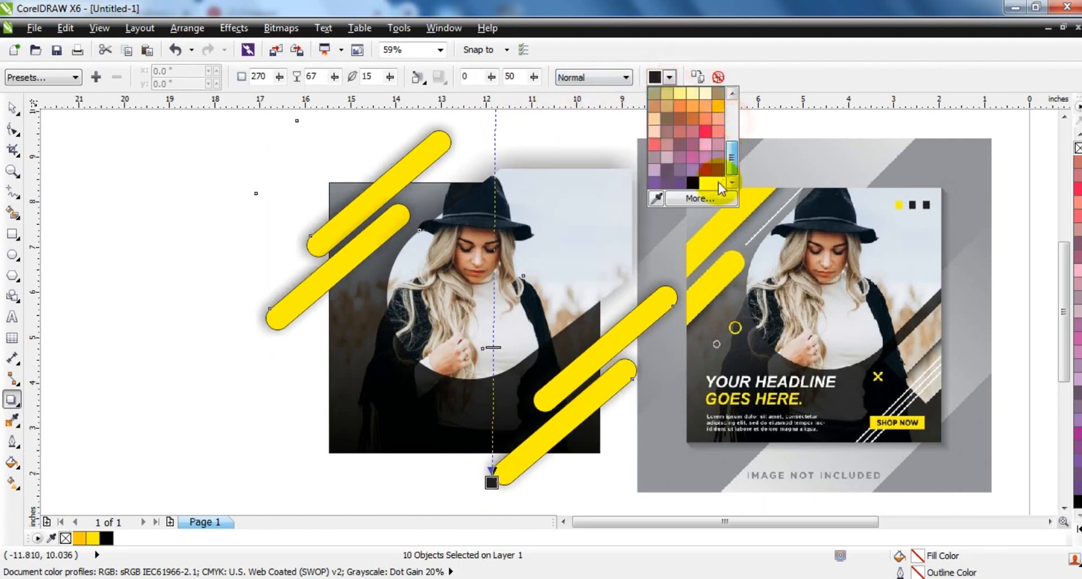
click(692, 182)
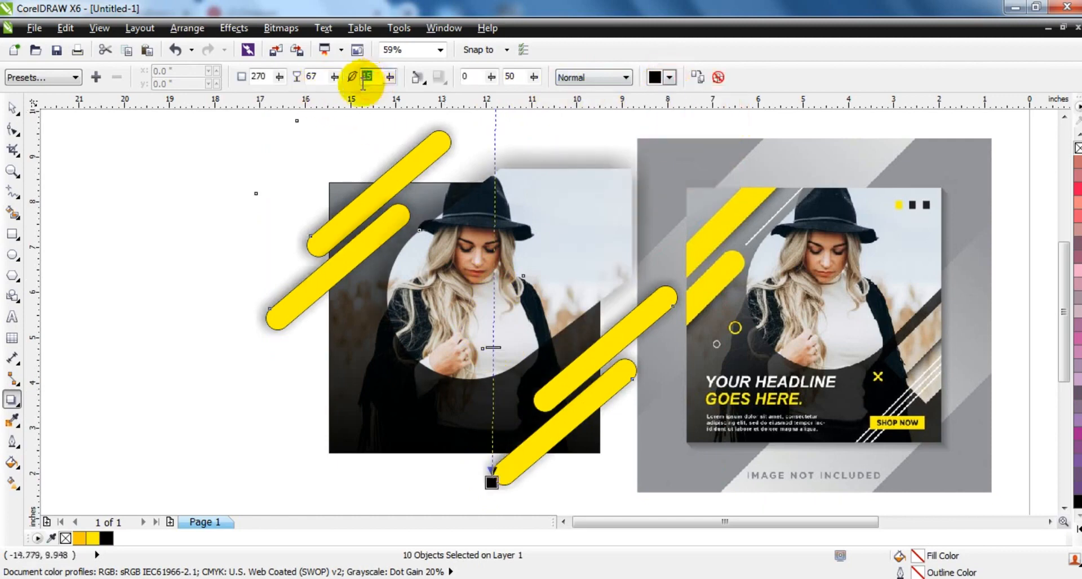
text(5)
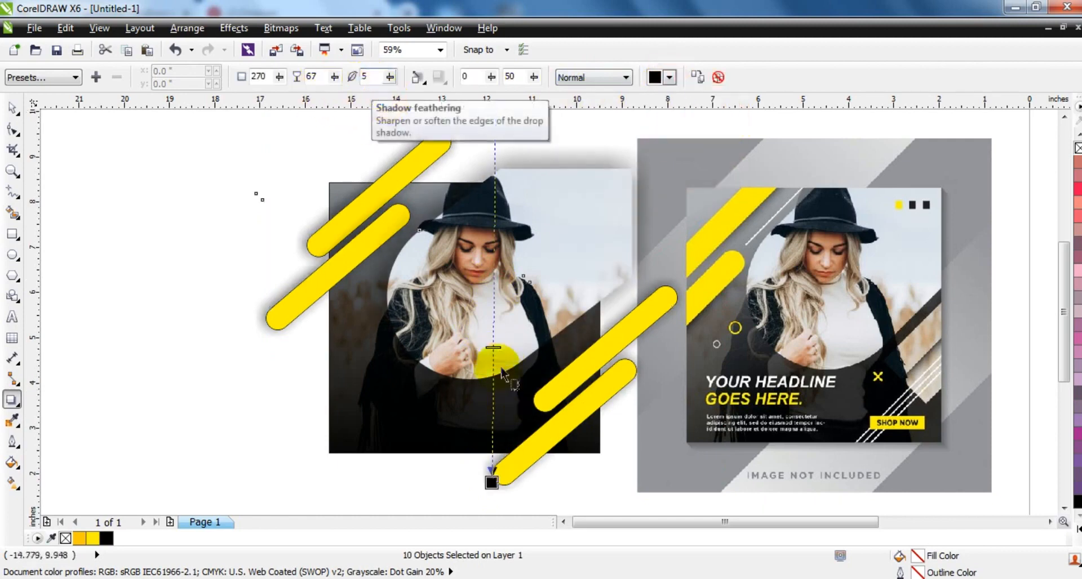
drag(492, 346, 494, 364)
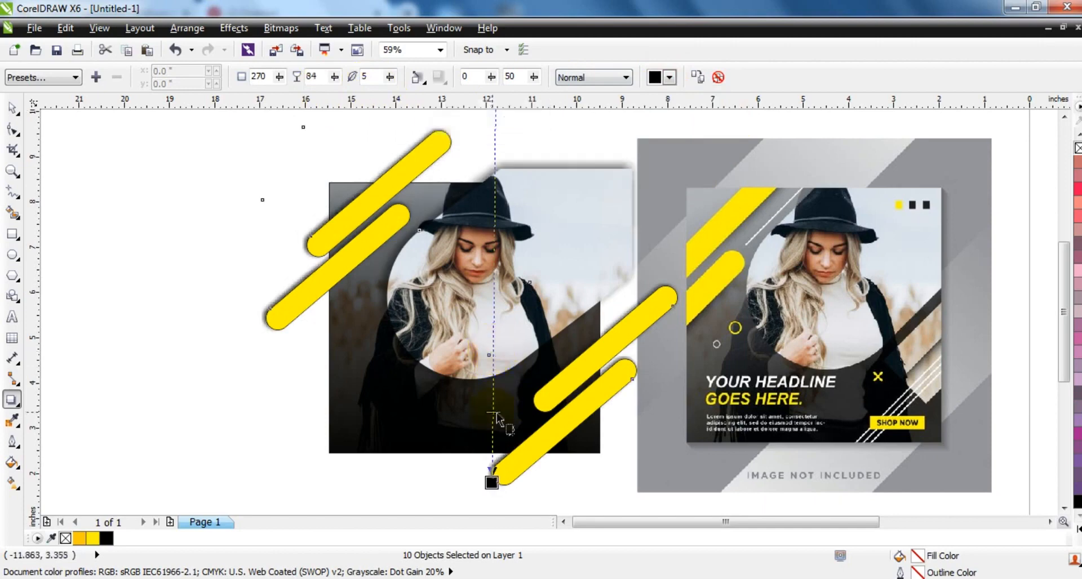
Break the drop shadows apart from the rounded photo shape and yellow bars, and remove the shapes' outlines.
click(195, 28)
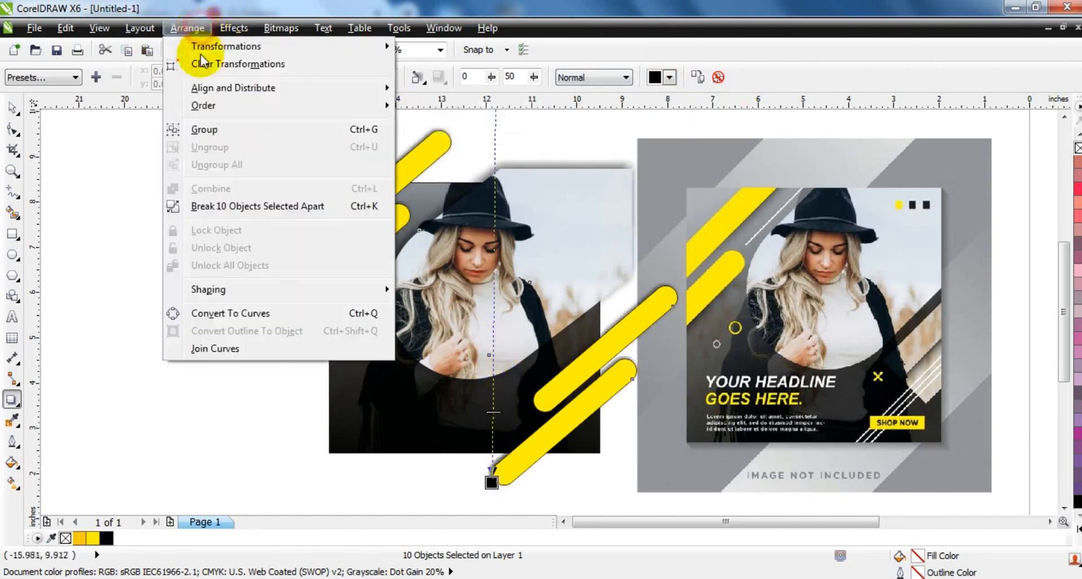
click(207, 210)
click(11, 111)
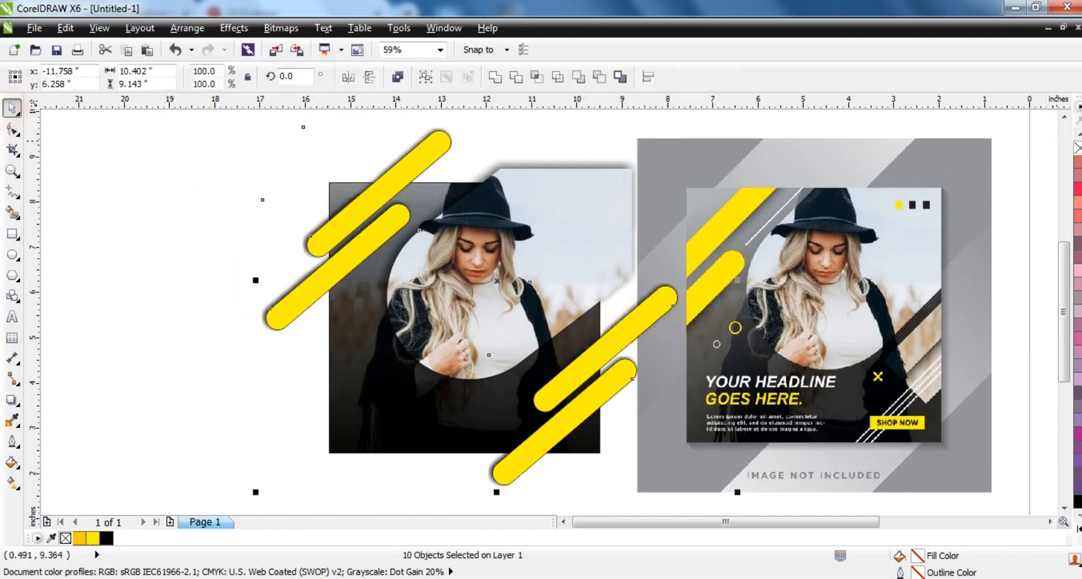
PowerClip the rounded photo shape, the four yellow bars and their shadows inside the square banner frame.
click(249, 28)
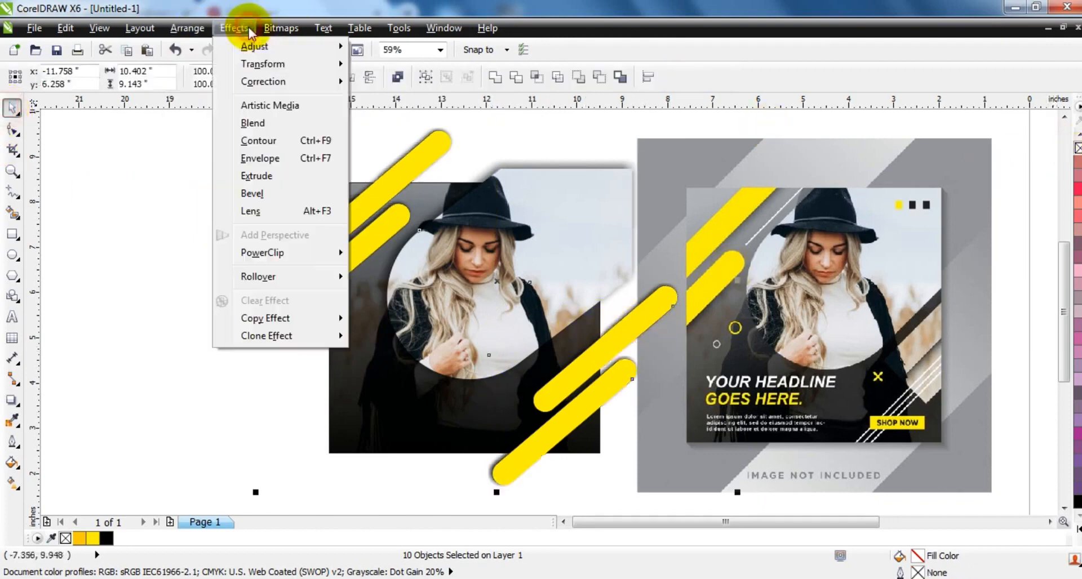
mouse_move(293, 253)
click(389, 261)
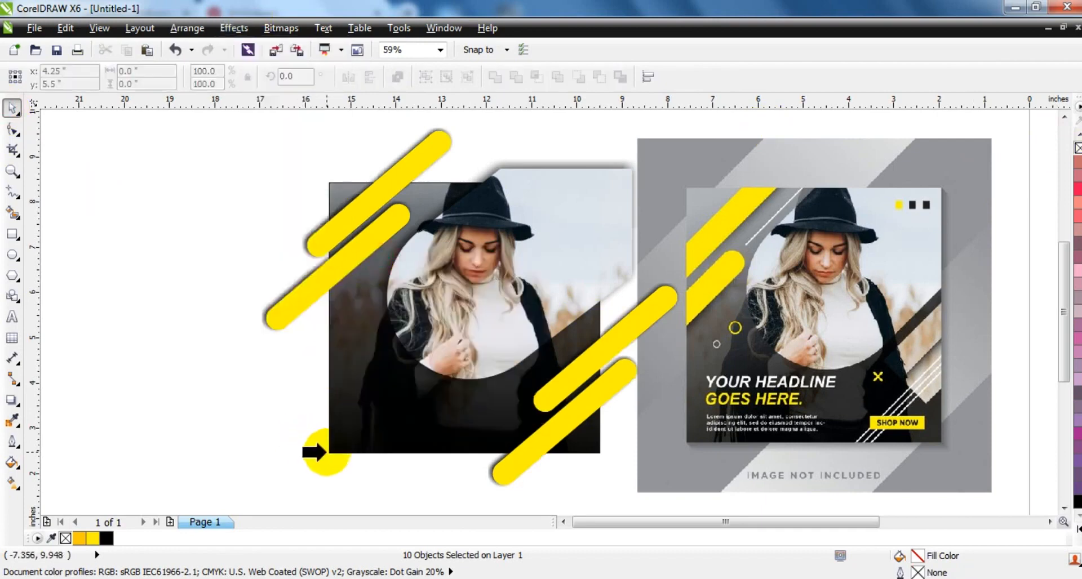
click(328, 451)
click(255, 431)
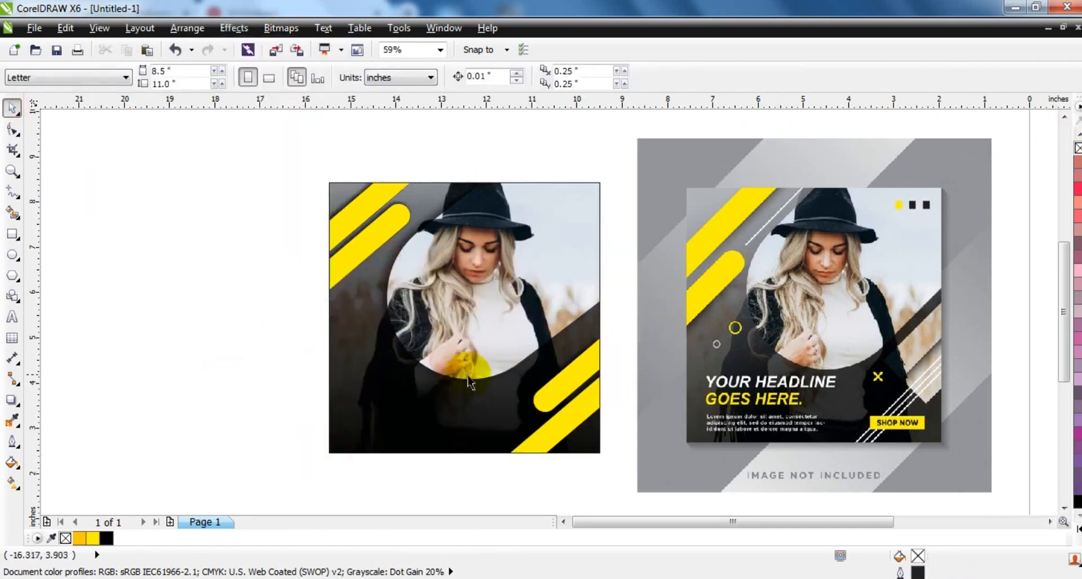
Open the square banner's PowerClip contents for editing and select the woman's background photo.
right_click(495, 314)
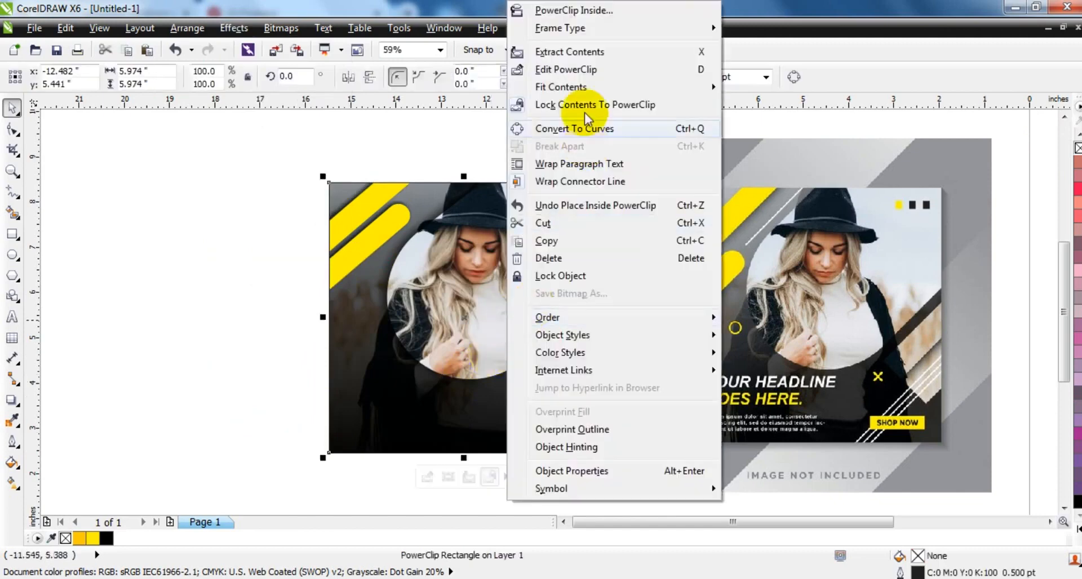
click(562, 70)
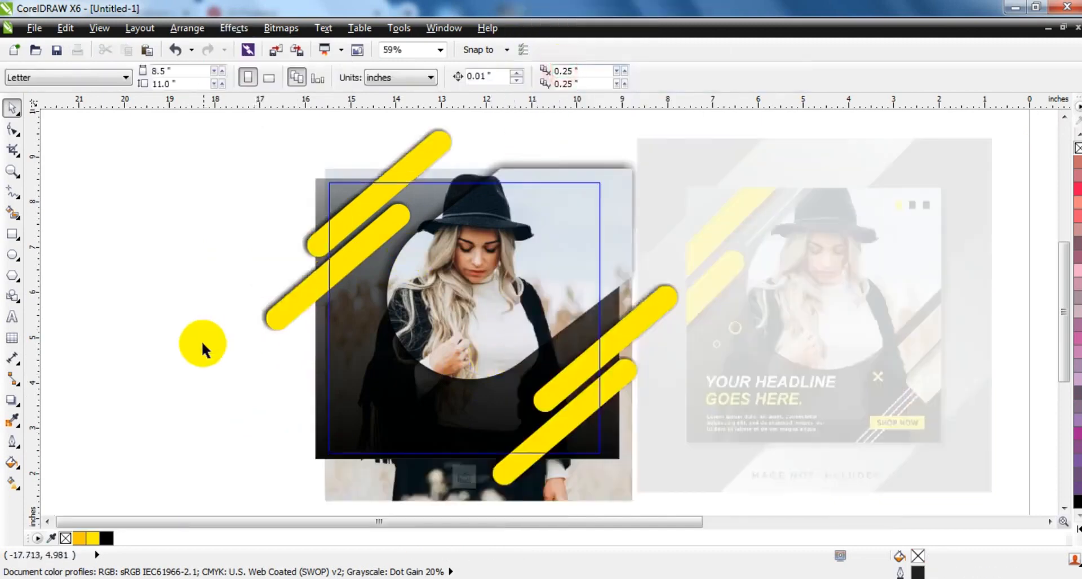
click(361, 483)
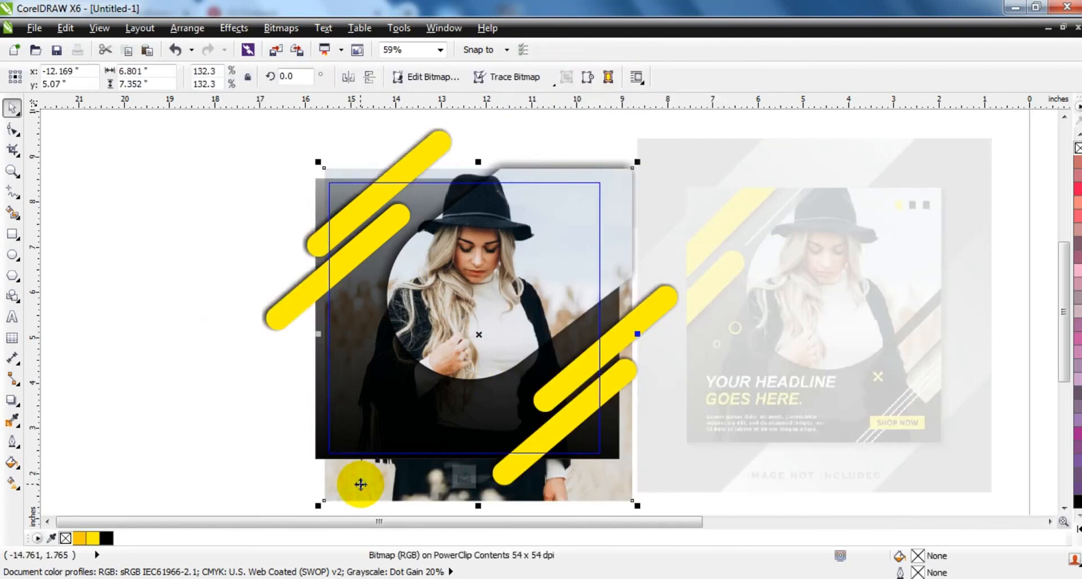
Try to PowerClip the background photo inside the upper of the two lower-right yellow bars.
click(247, 27)
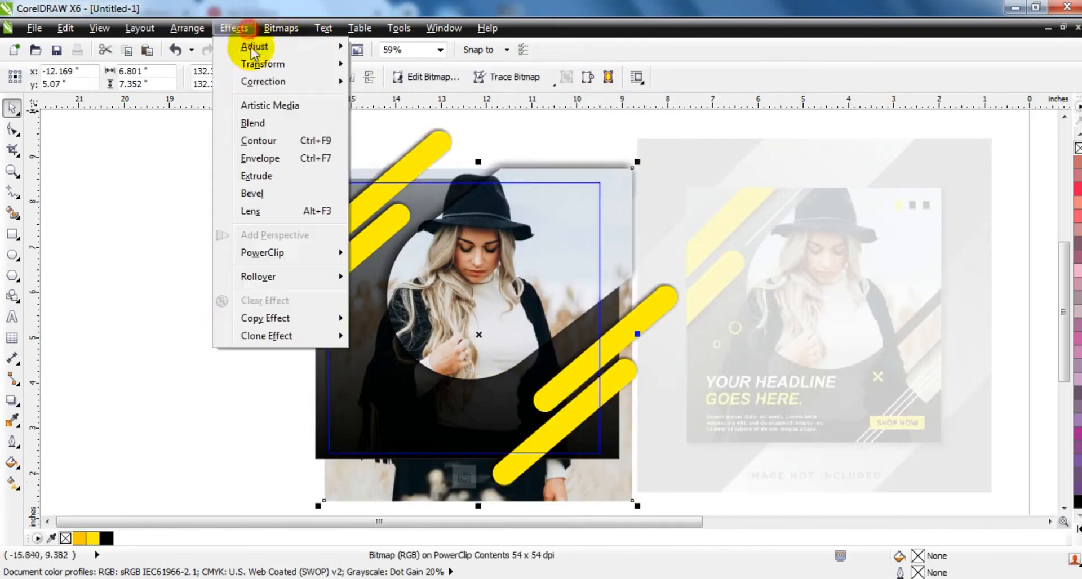
mouse_move(311, 261)
click(365, 256)
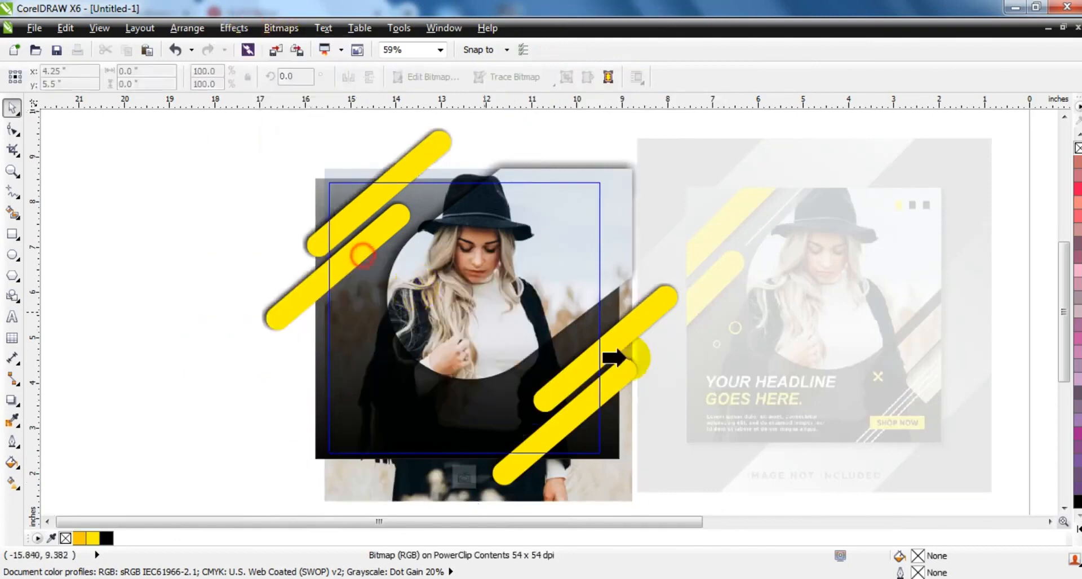
click(666, 304)
key(ctrl+z)
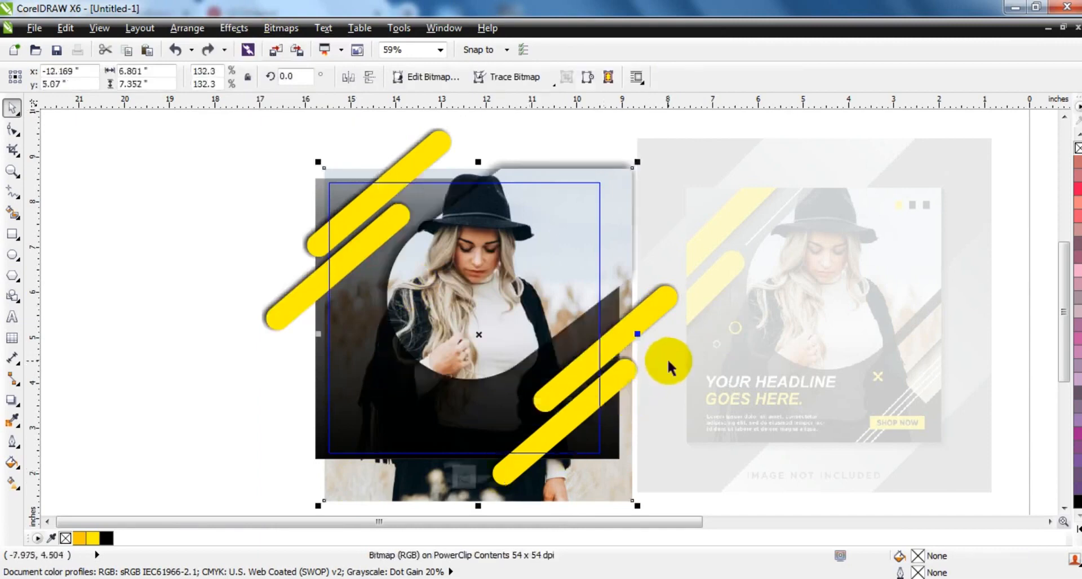
click(667, 358)
drag(659, 306, 670, 308)
key(ctrl+z)
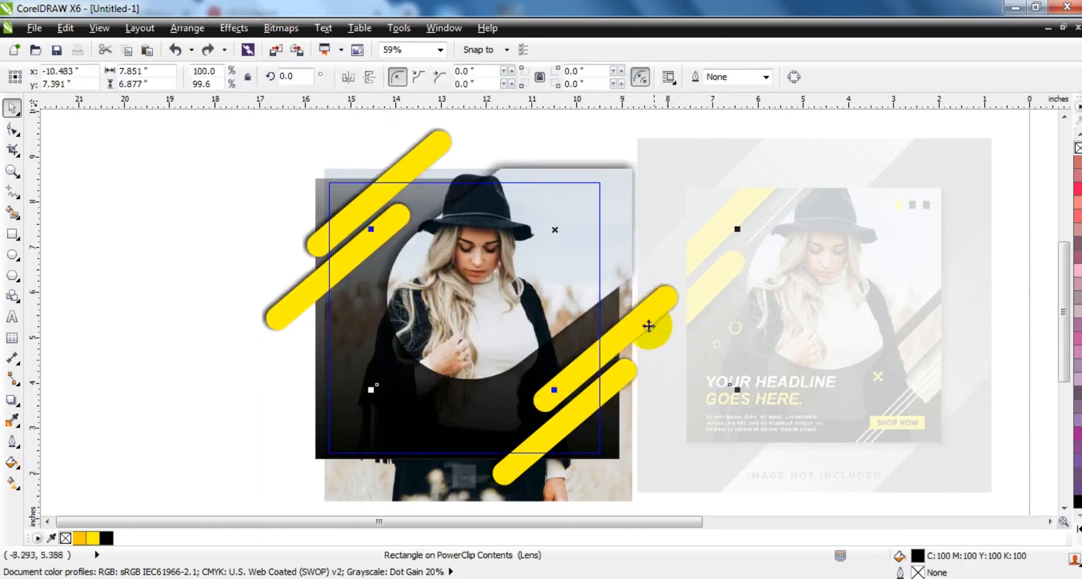
PowerClip the background photo inside the upper yellow bar of the banner's lower-right pair.
drag(958, 264, 470, 499)
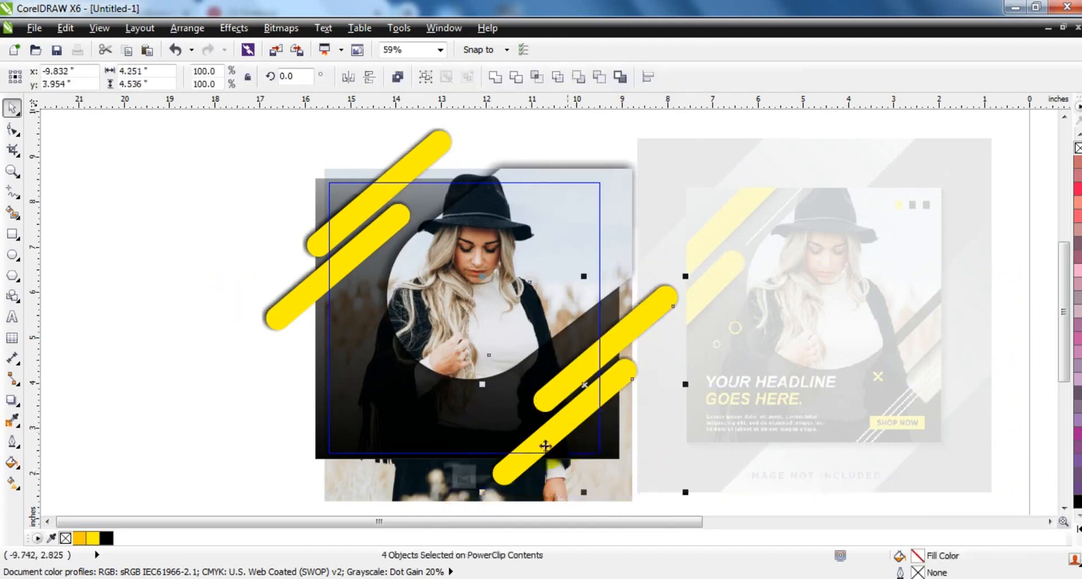
click(345, 476)
click(234, 28)
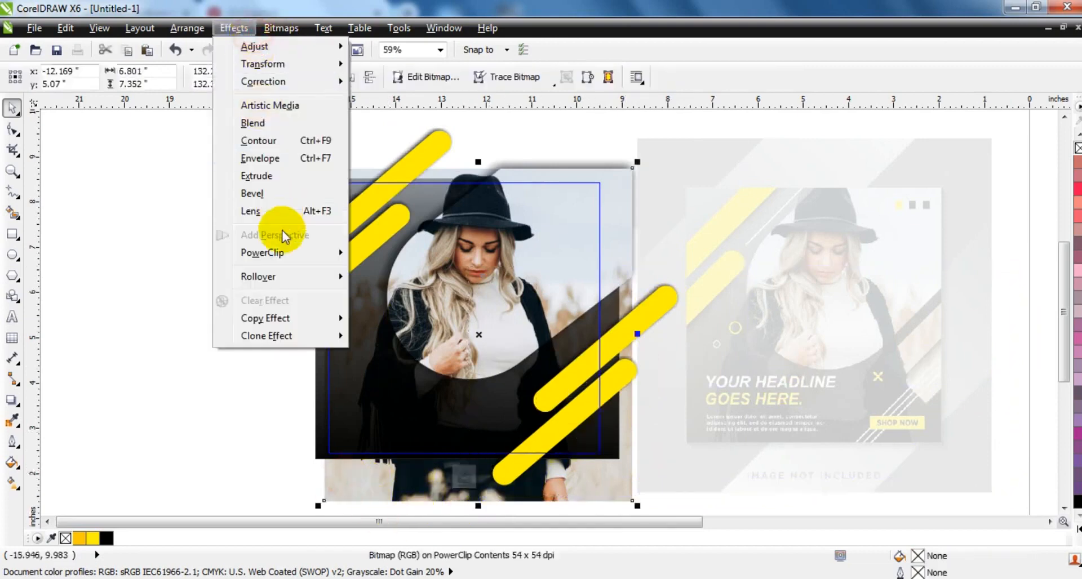
mouse_move(282, 252)
click(366, 250)
click(662, 300)
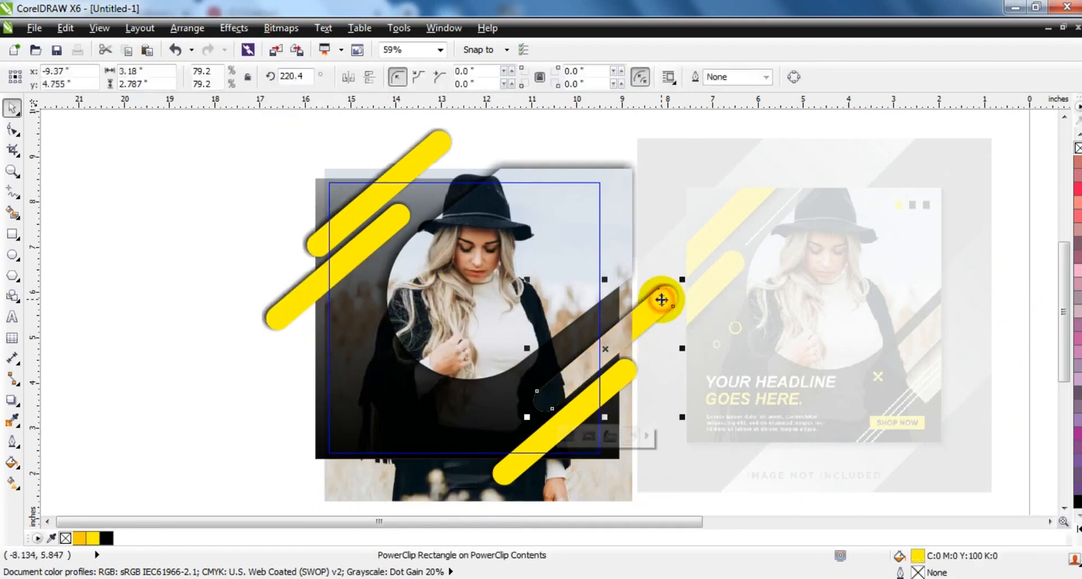
Try to PowerClip the background photo inside the lowest yellow bar.
click(403, 499)
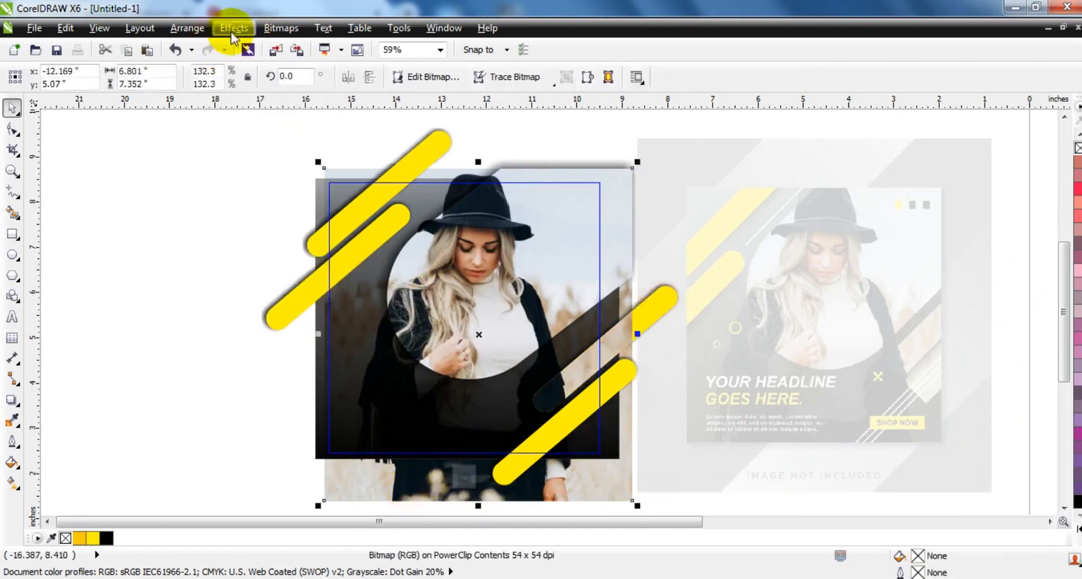
click(233, 27)
click(366, 250)
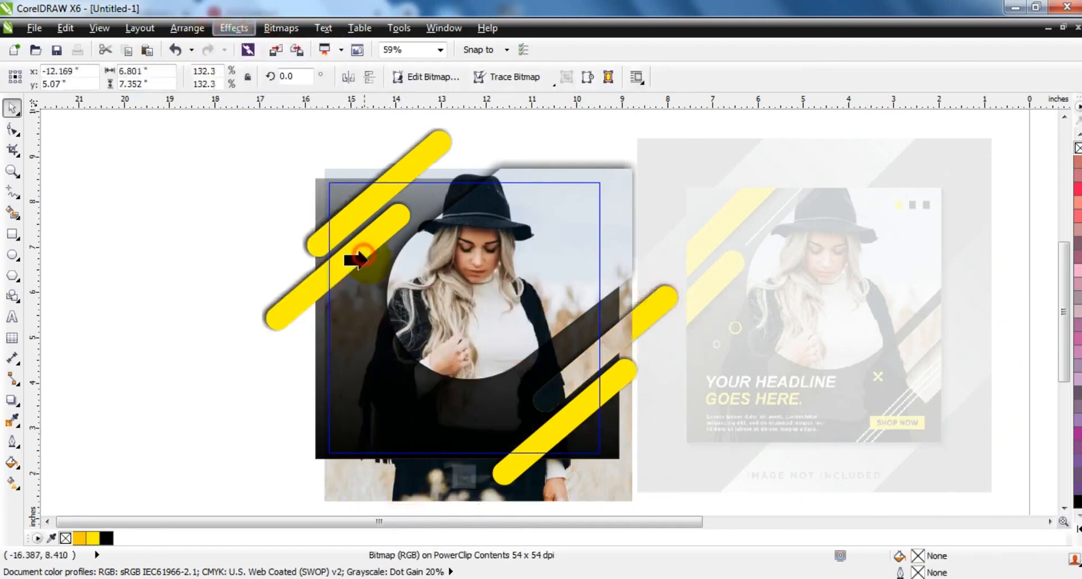
click(625, 379)
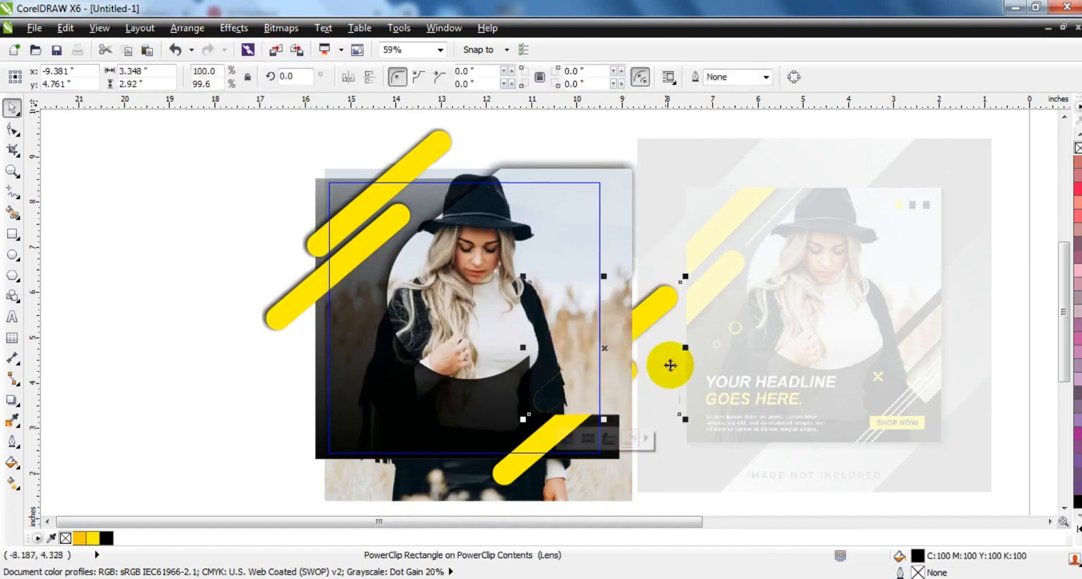
key(ctrl+z)
click(687, 412)
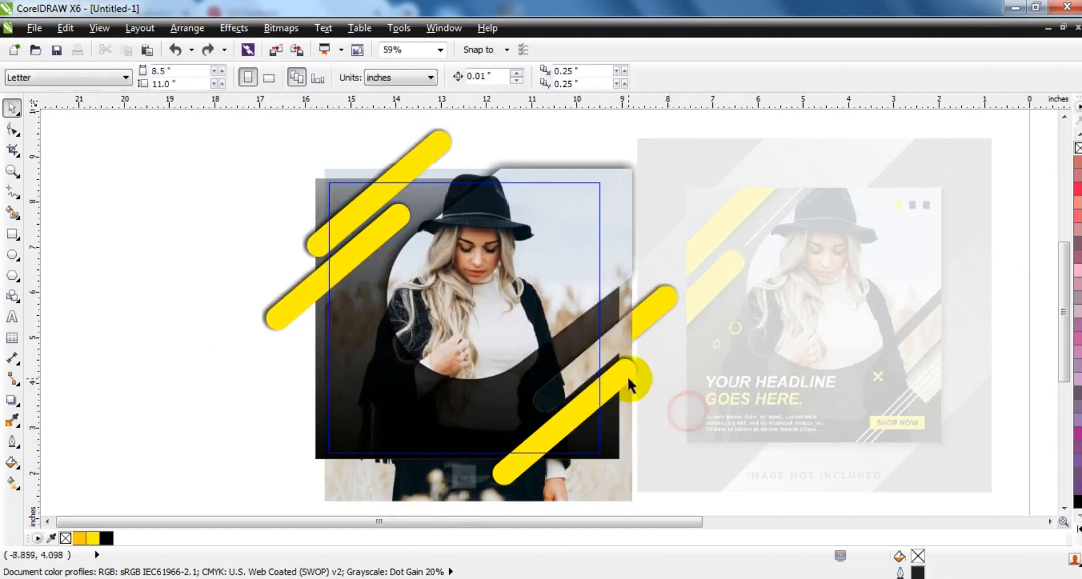
drag(630, 379, 646, 390)
key(ctrl+z)
PowerClip the background photo inside the lower yellow bar of the banner's lower-right pair.
click(522, 473)
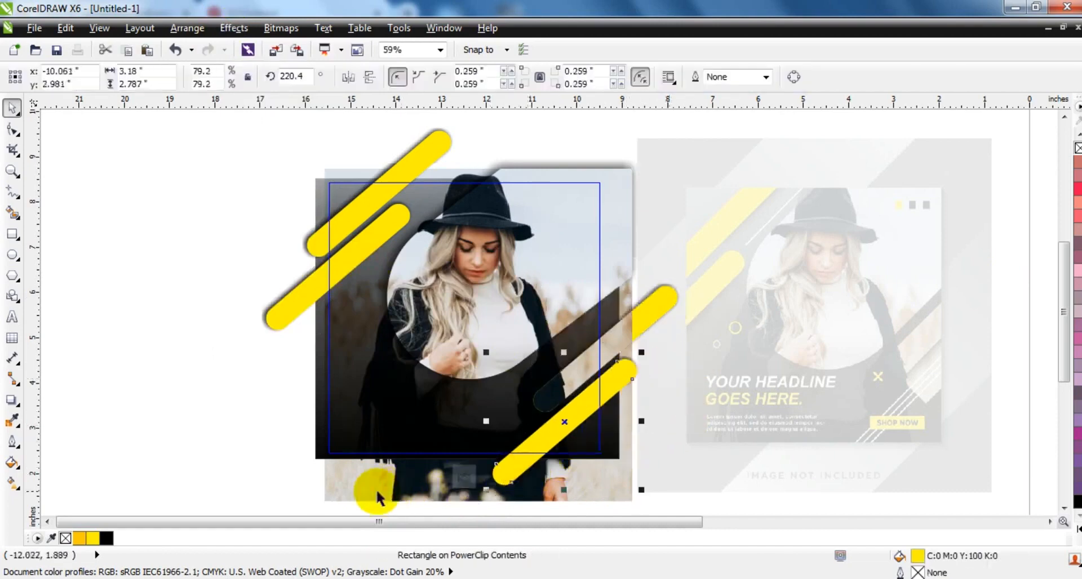
click(373, 494)
click(234, 27)
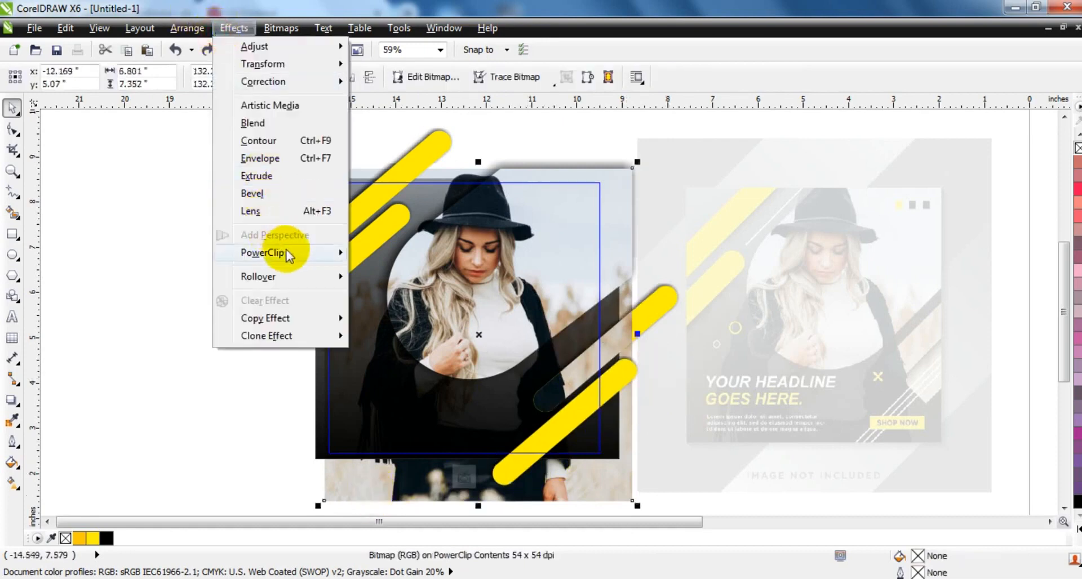
mouse_move(289, 251)
click(406, 255)
click(496, 471)
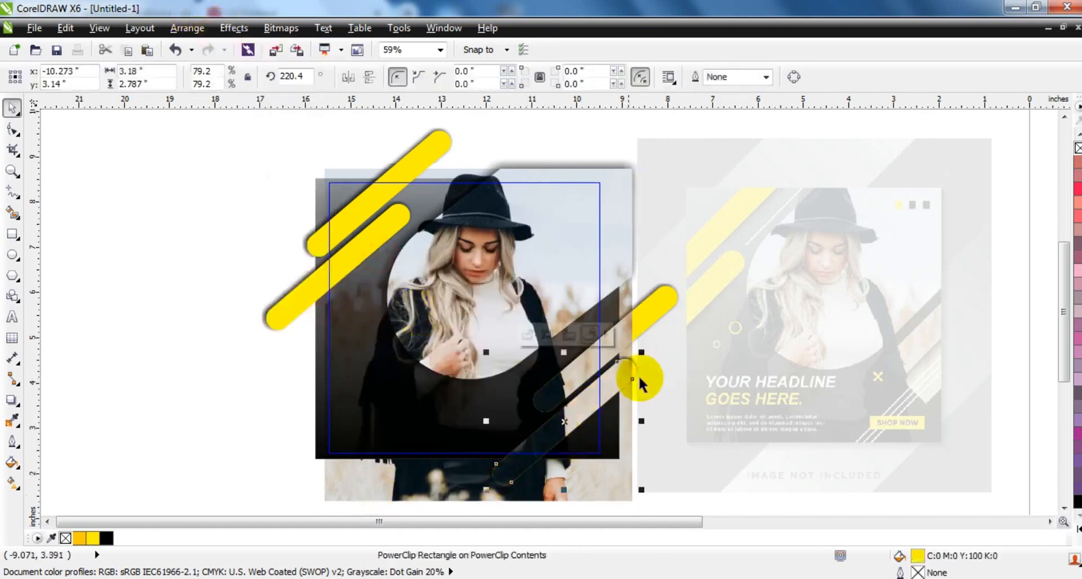
Give the two photo-filled bars a black hairline outline and finish editing the banner's PowerClip contents.
drag(657, 333, 672, 302)
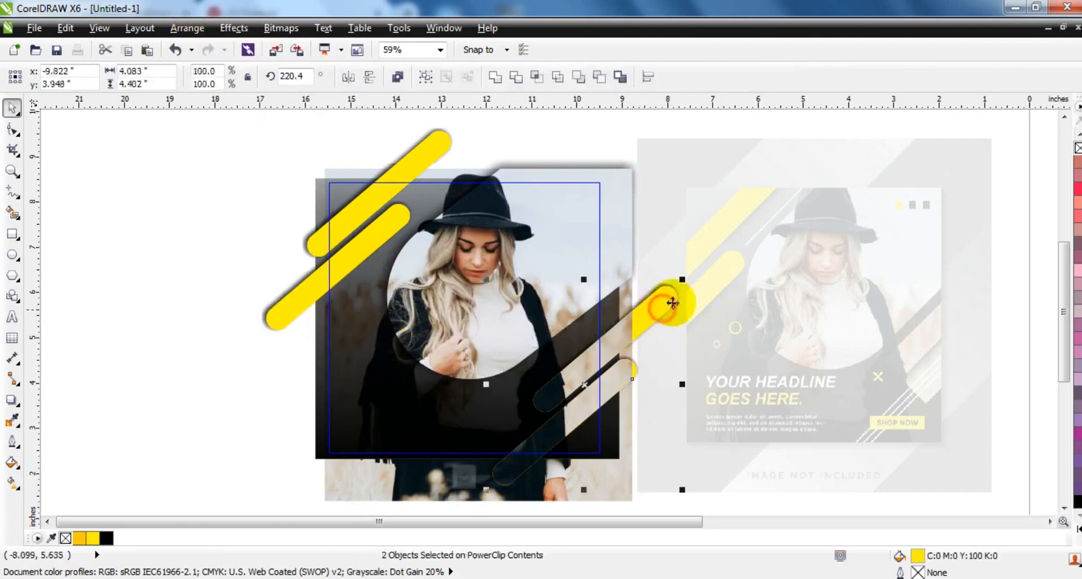
right_click(1078, 502)
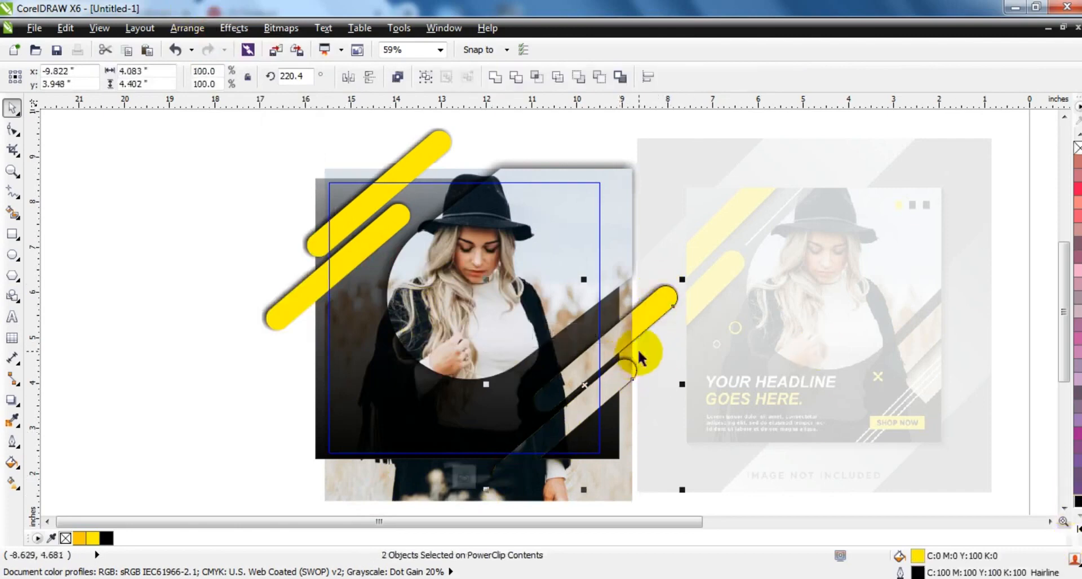
right_click(619, 342)
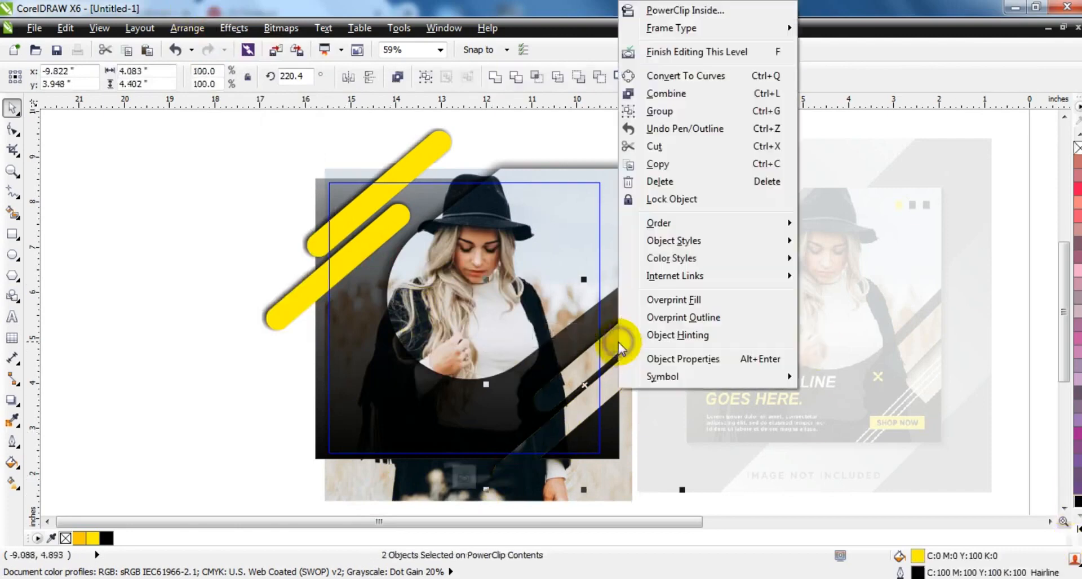
click(666, 51)
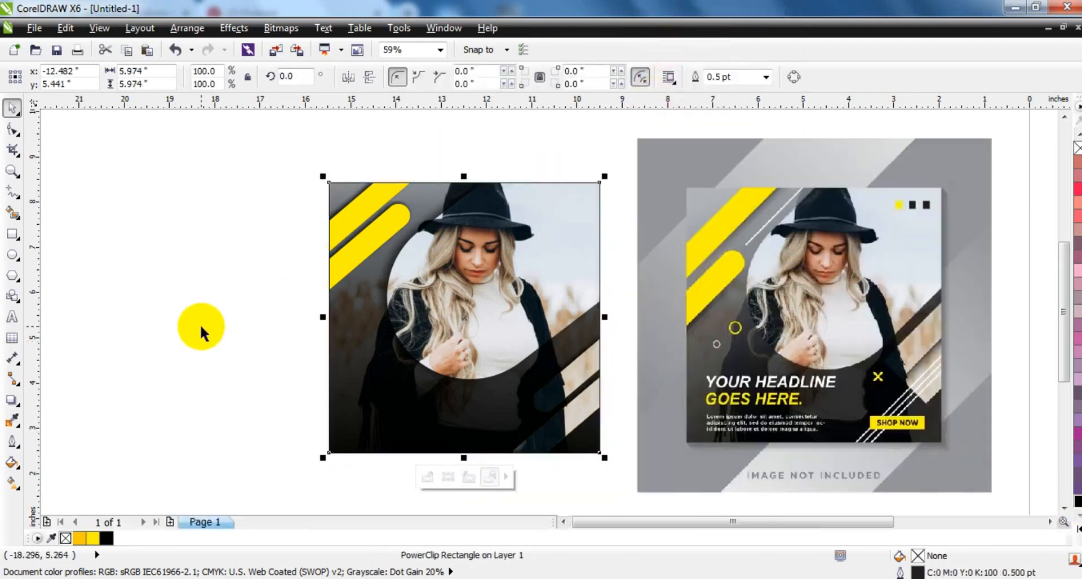
click(200, 323)
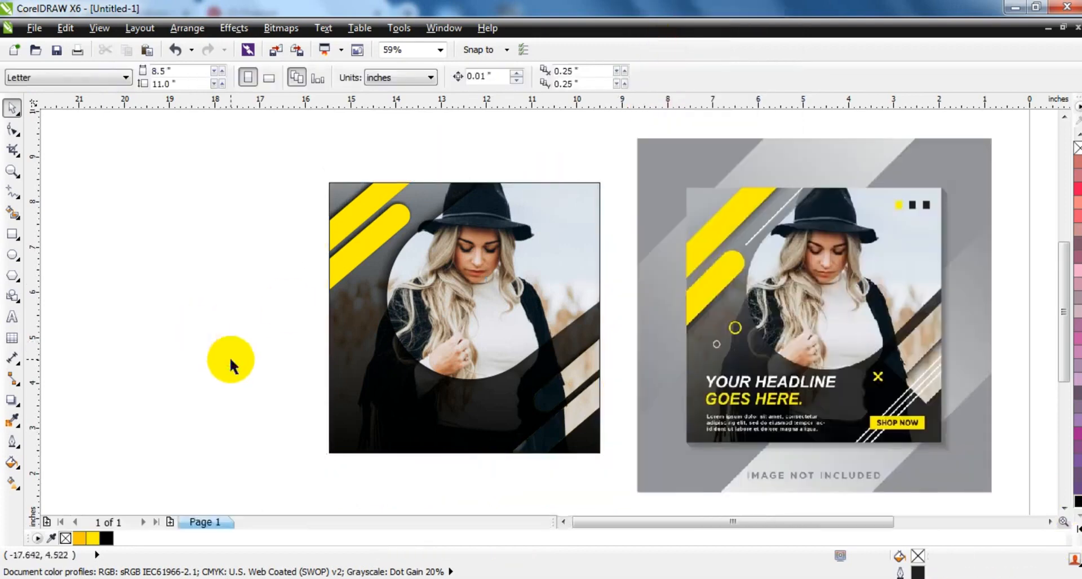
Draw a circle about 0.48 inches in diameter in the blank area beside the banner.
click(12, 170)
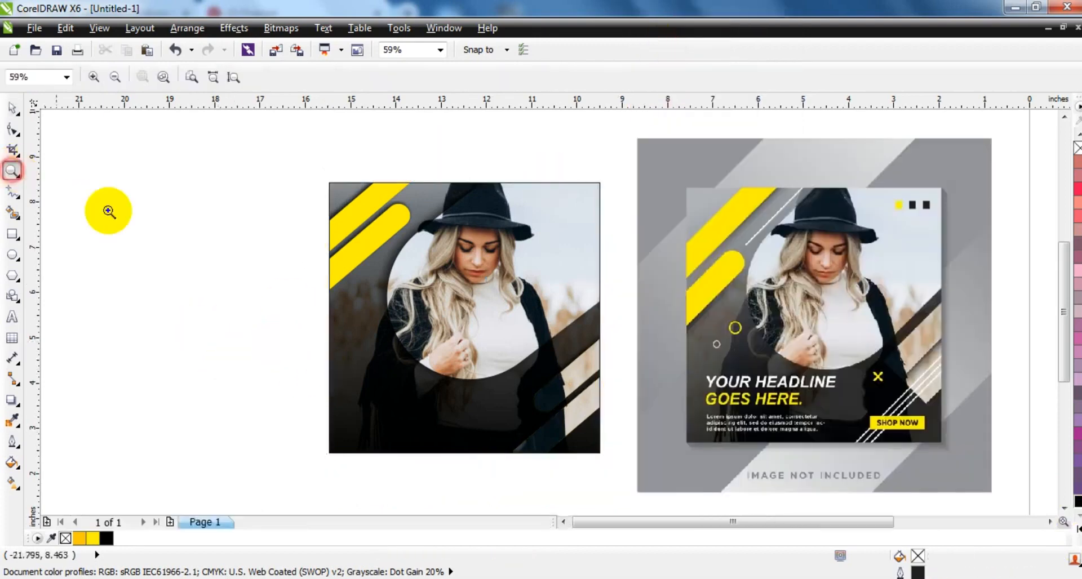
drag(478, 257, 949, 454)
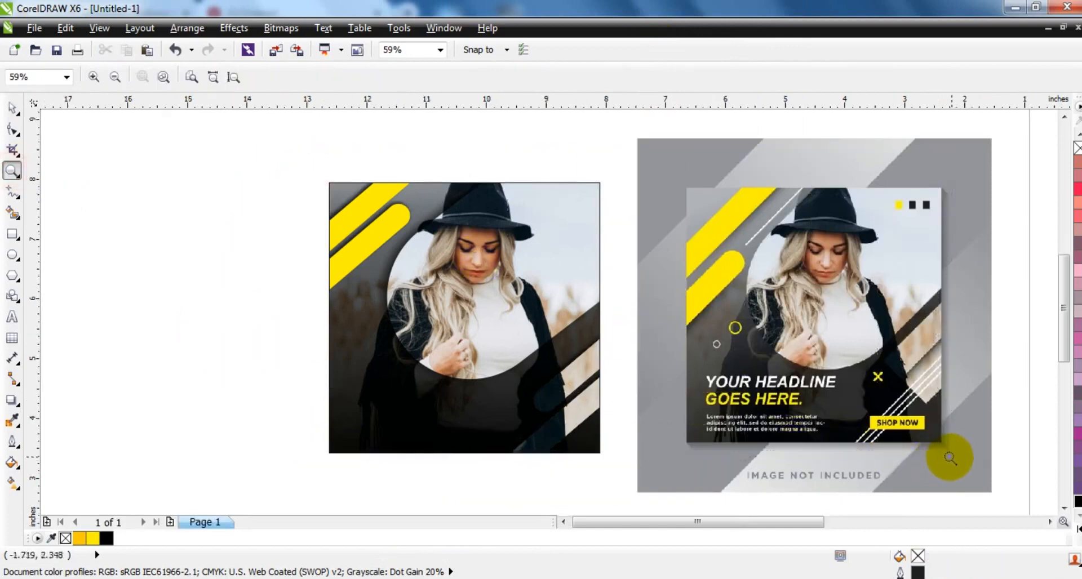
click(12, 257)
drag(83, 315, 123, 354)
key(space)
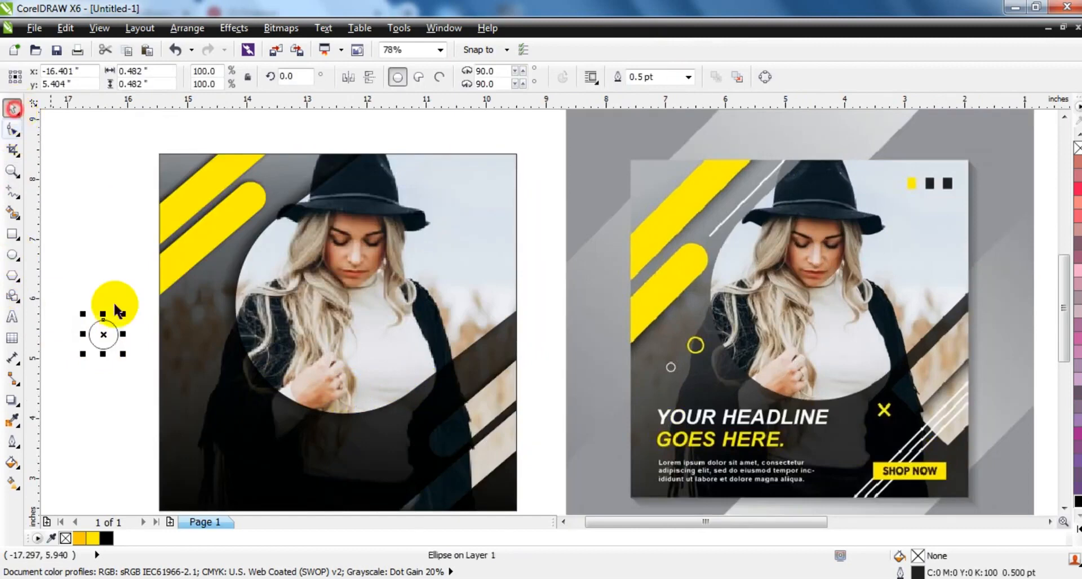
Add a smaller concentric copy of the circle, combine both into a ring and fill it yellow.
drag(128, 312, 50, 373)
right_click(126, 315)
click(396, 75)
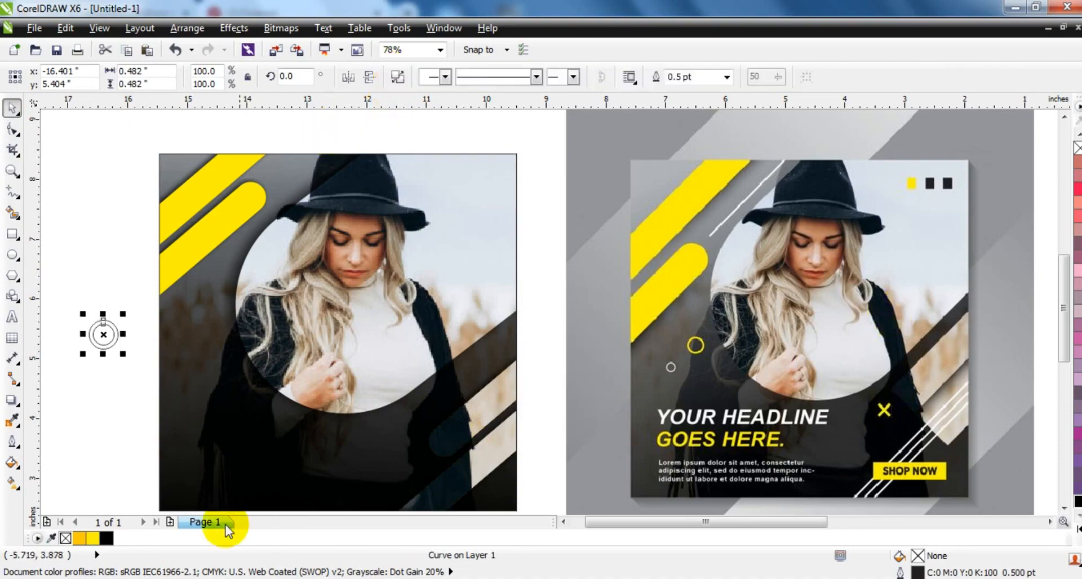
click(93, 538)
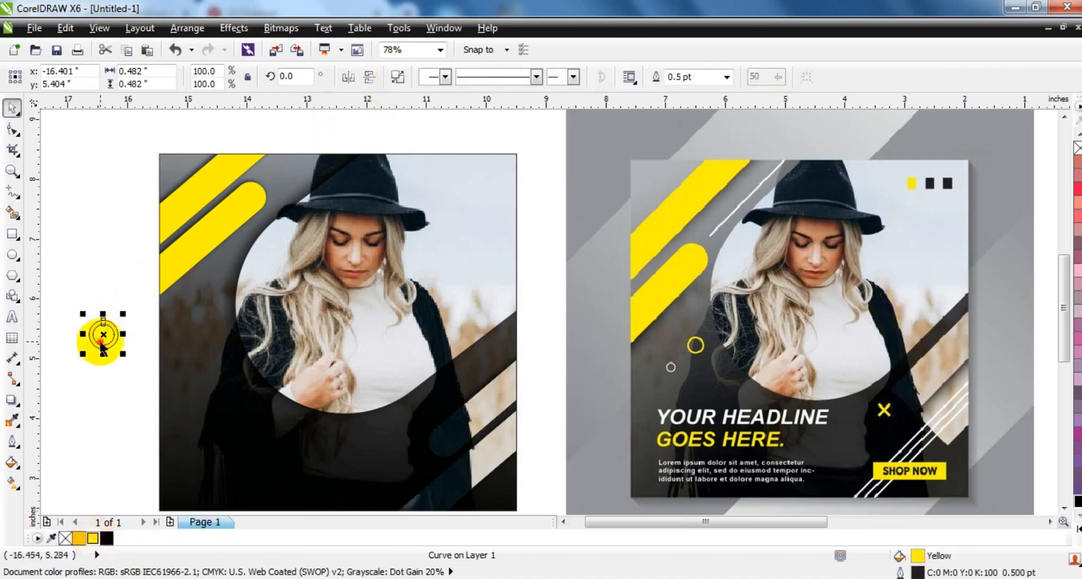
Shrink the yellow ring, place it on the banner beside the woman's arm and remove its outline.
click(128, 344)
drag(115, 337, 204, 373)
right_click(1078, 147)
Place a copy of the ring about 0.19 inches wide below the yellow one and fill it white.
right_click(210, 375)
click(1079, 530)
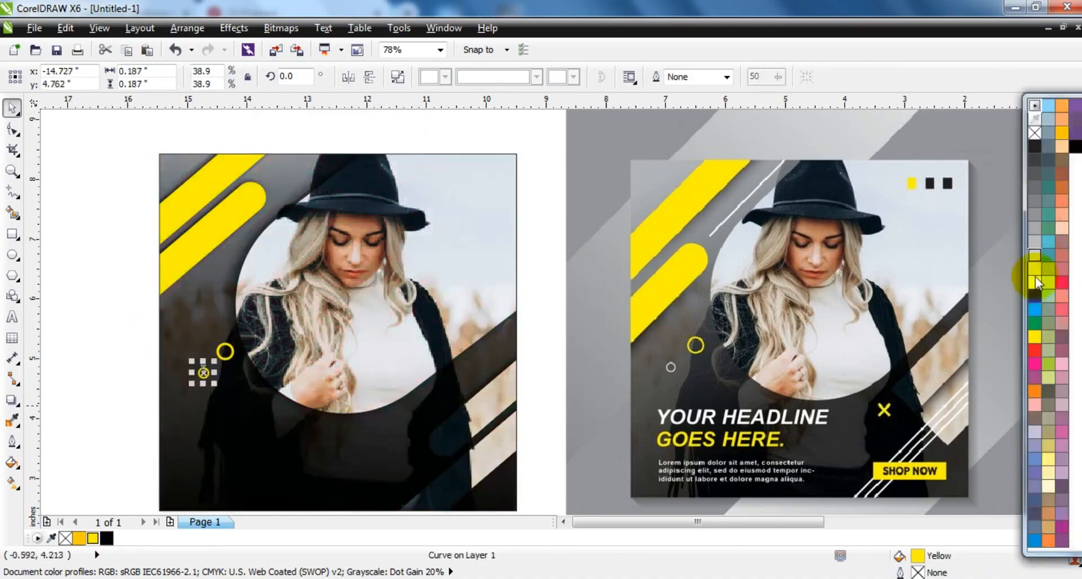
click(1035, 281)
click(112, 339)
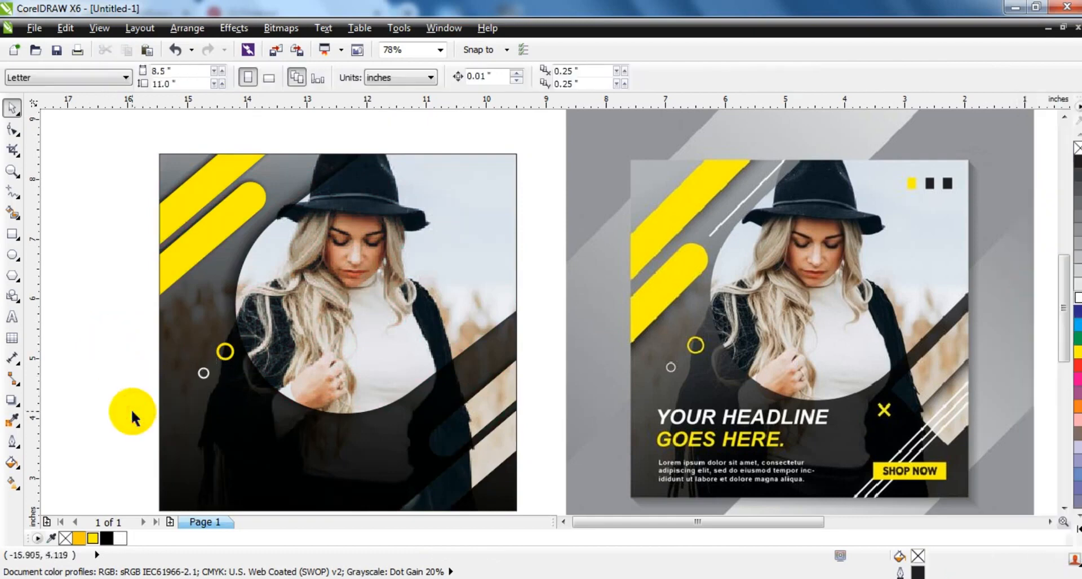
Draw a straight diagonal line about 2.49 inches wide and 2.09 inches high across the banner's lower-right corner.
click(12, 192)
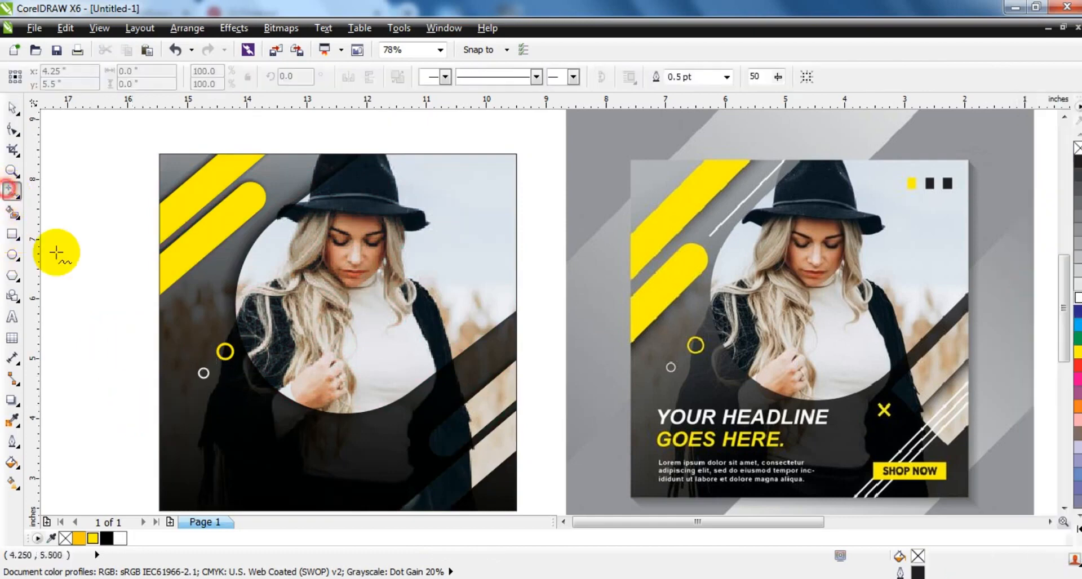
click(527, 415)
scroll(387, 508, down, 2)
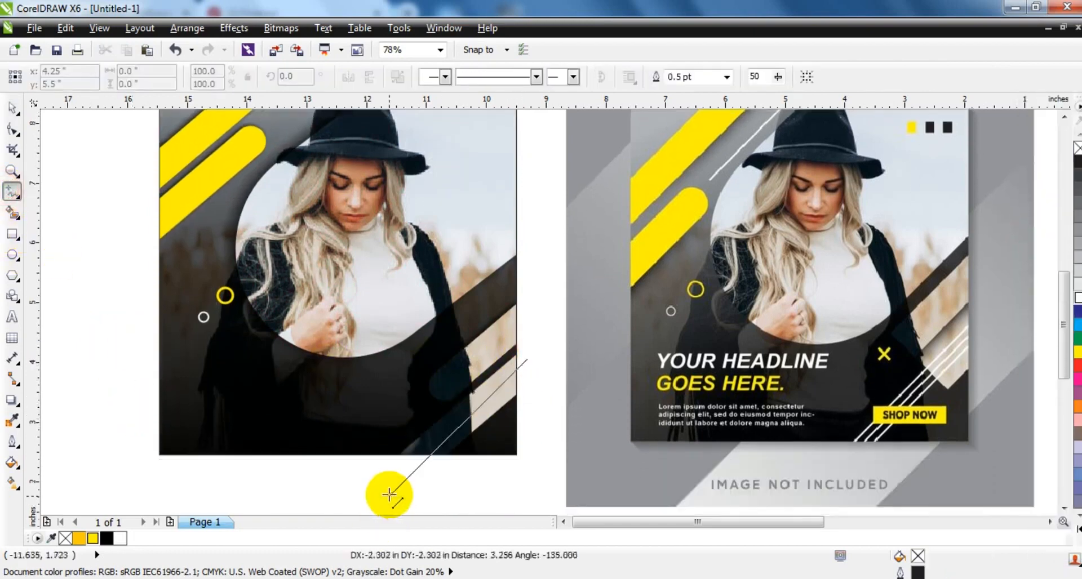
click(378, 484)
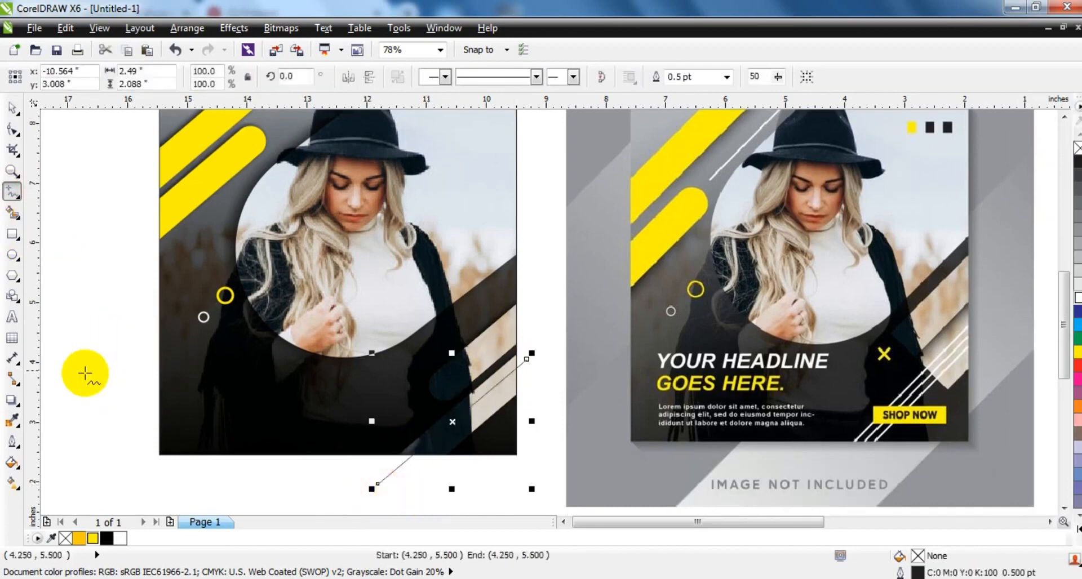
Set the diagonal line's outline to 3 pt and colour it white.
click(12, 442)
click(61, 364)
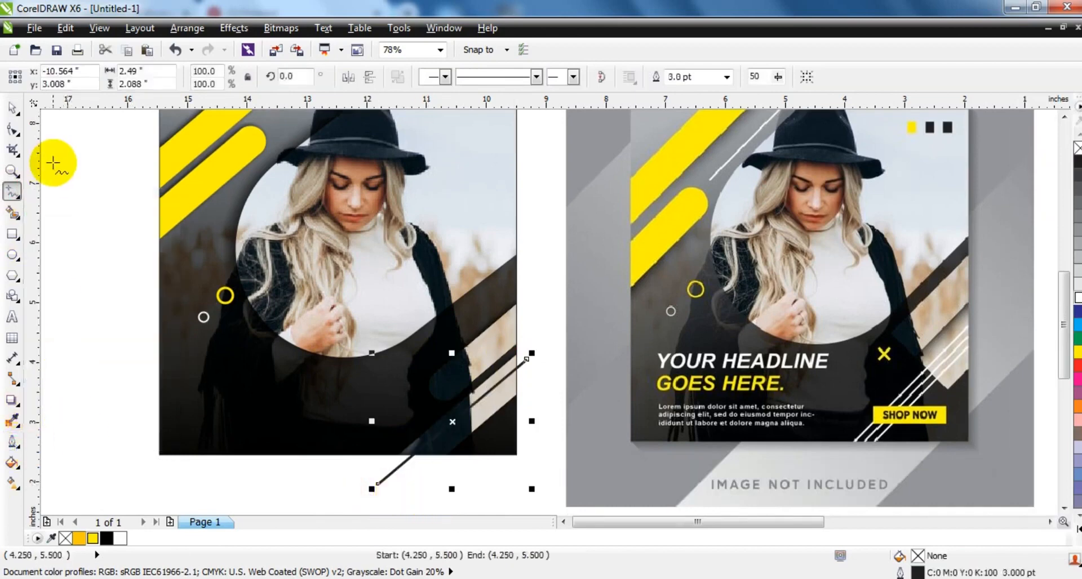
click(12, 108)
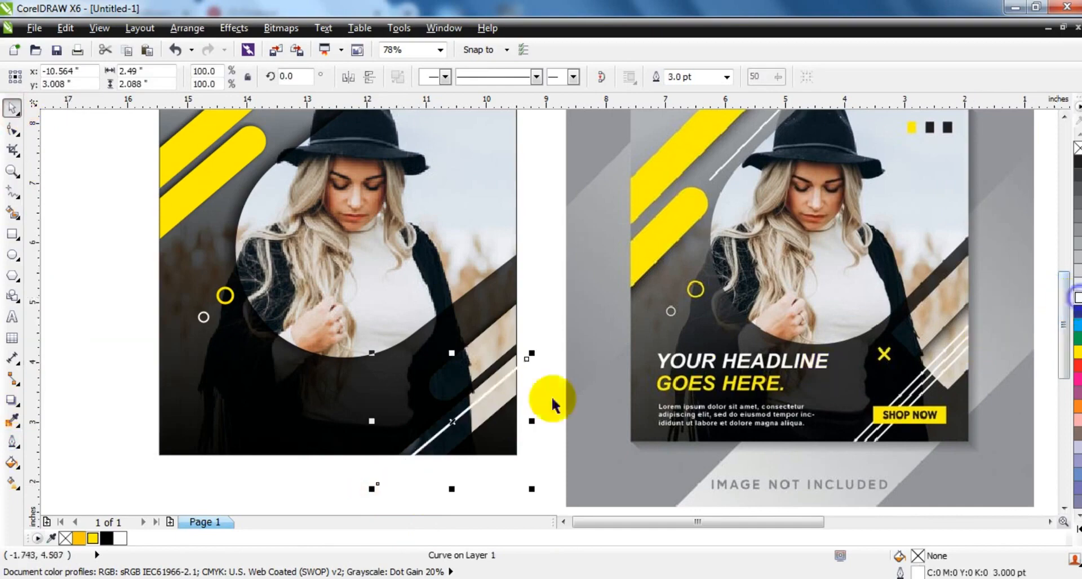
Duplicate the white diagonal line into three closely spaced parallel lines and PowerClip them inside the banner rectangle.
drag(483, 391, 498, 395)
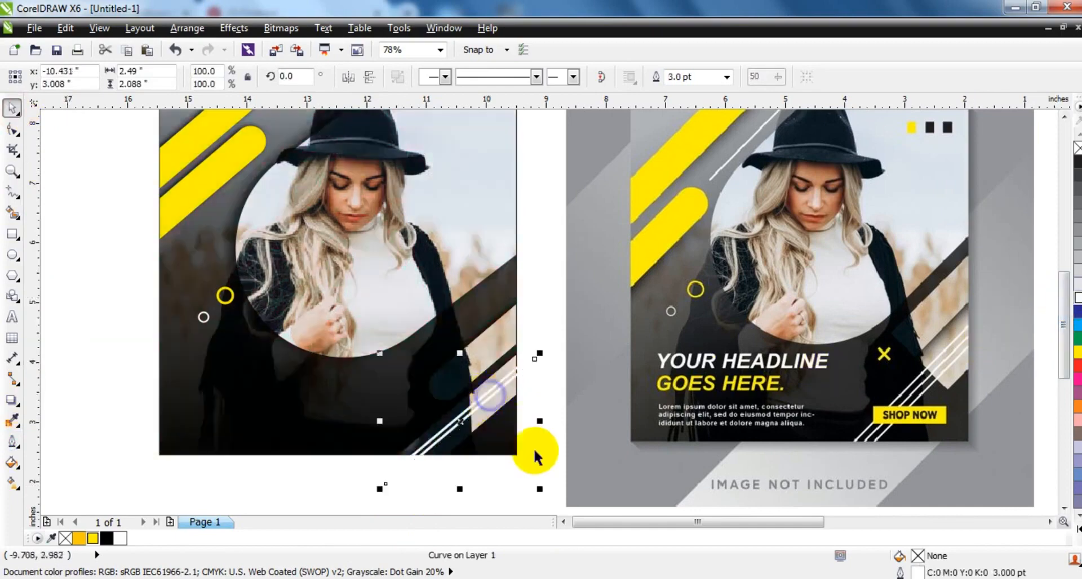
click(539, 469)
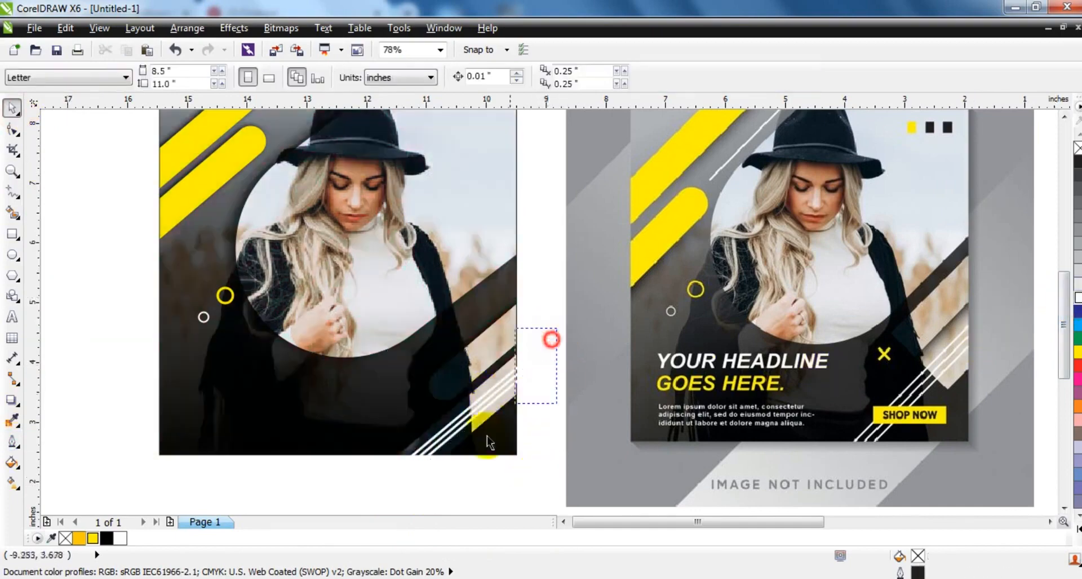
drag(555, 338, 346, 500)
key(alt+c)
key(w)
key(p)
click(498, 275)
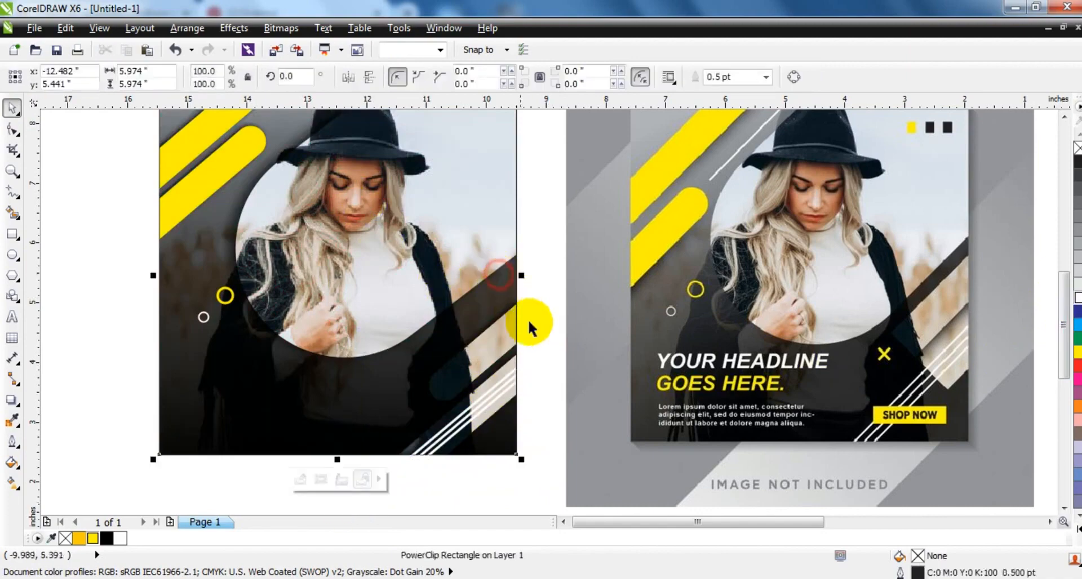
Add the two-line artistic text "YOUR HEADLINE" / "GOES HERE" in 24 pt Arial beside the banner.
click(542, 328)
click(616, 389)
shift+click(485, 367)
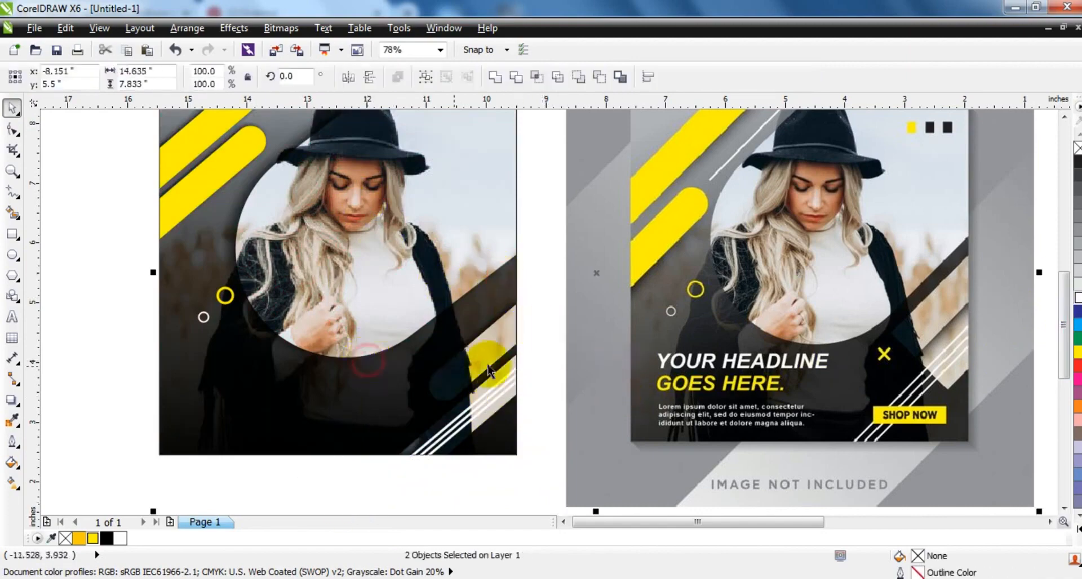
key(shift+F2)
click(113, 344)
click(13, 317)
click(72, 343)
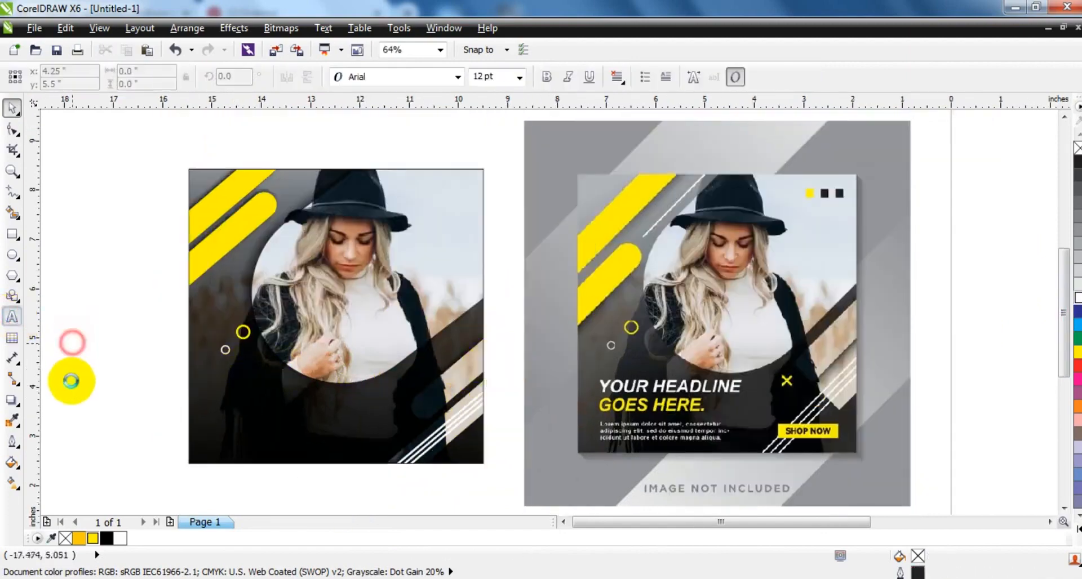
text(y)
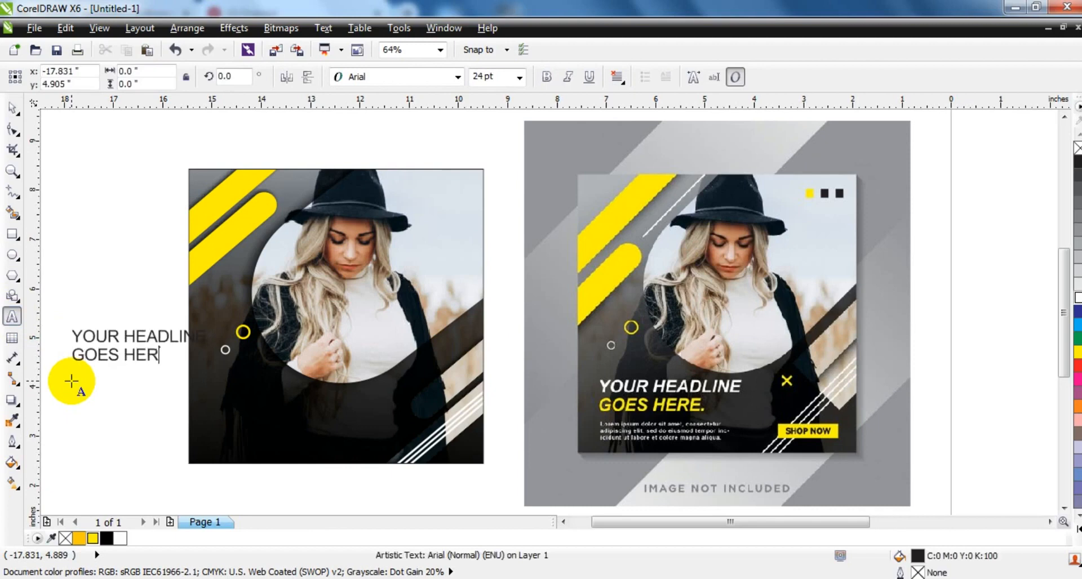
click(12, 108)
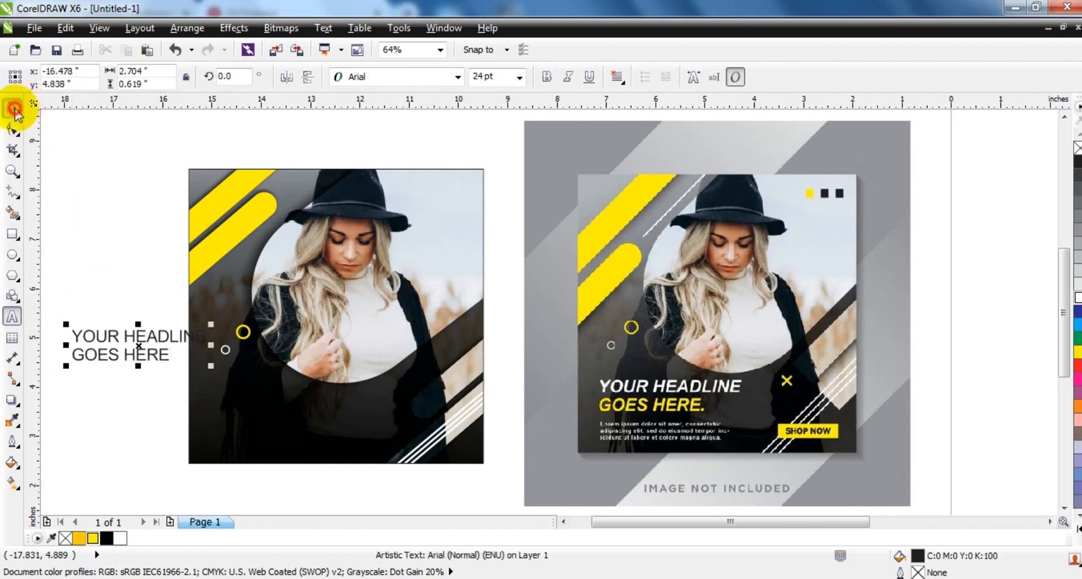
Make the headline bold italic, enlarge it to about 28.9 pt over the banner's lower-left area and fill it white.
click(546, 77)
click(568, 77)
drag(163, 350, 375, 427)
drag(316, 398, 315, 404)
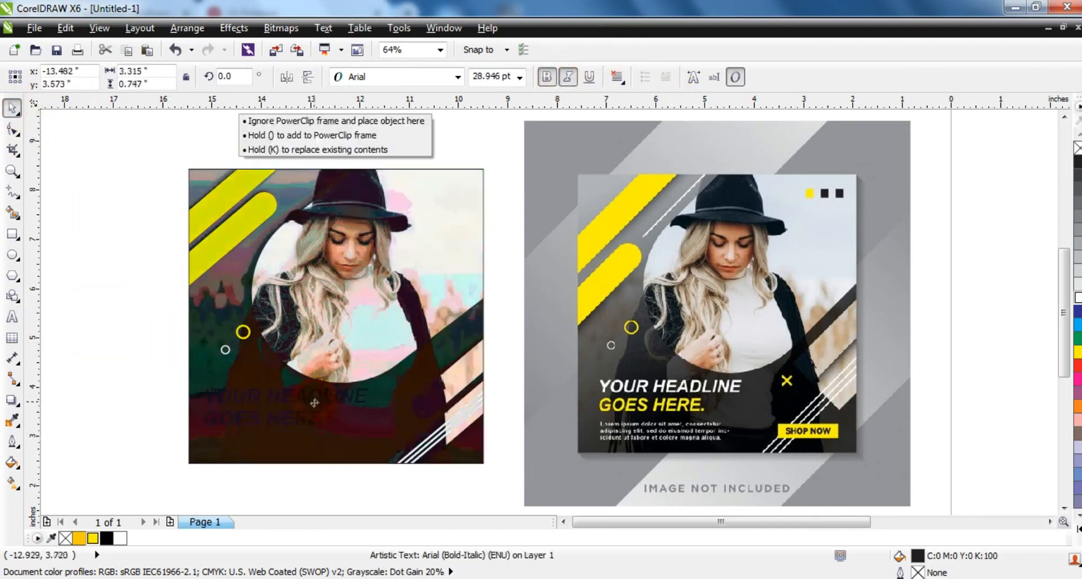
click(121, 538)
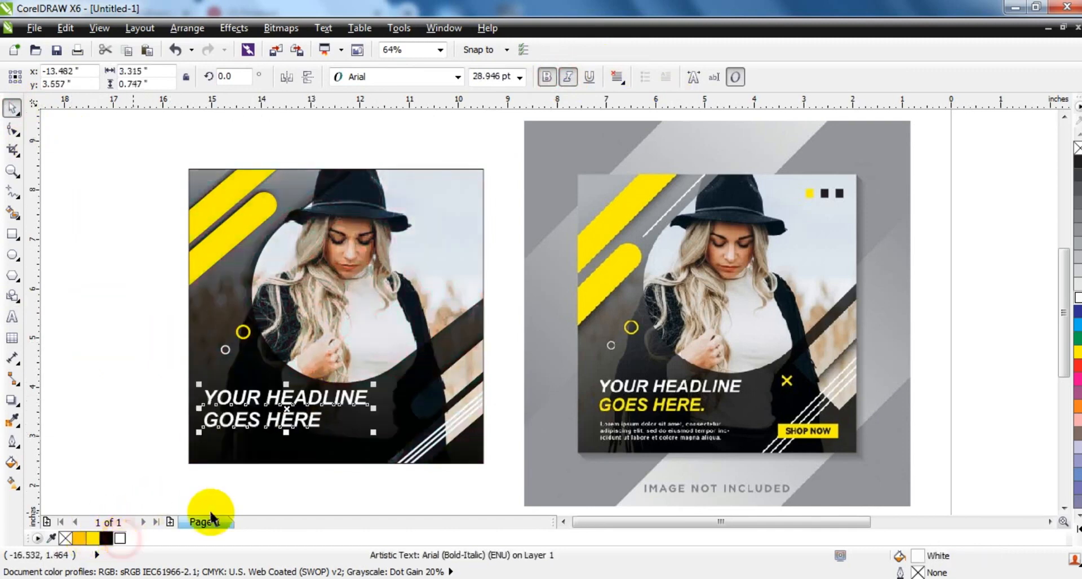
Recolour only the headline's second line, "GOES HERE", yellow.
click(13, 317)
drag(324, 420, 194, 426)
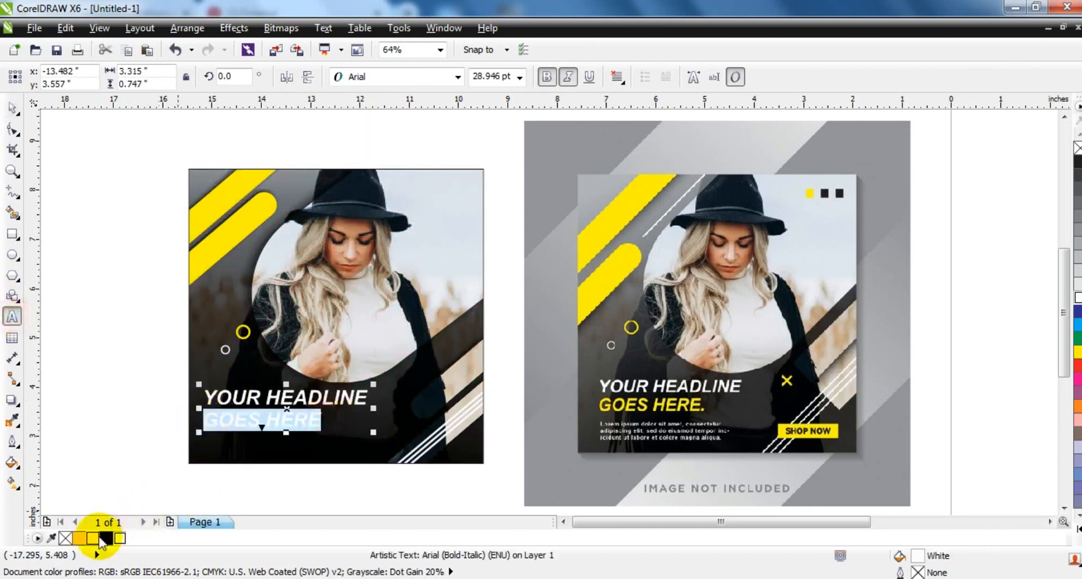
click(93, 538)
click(12, 108)
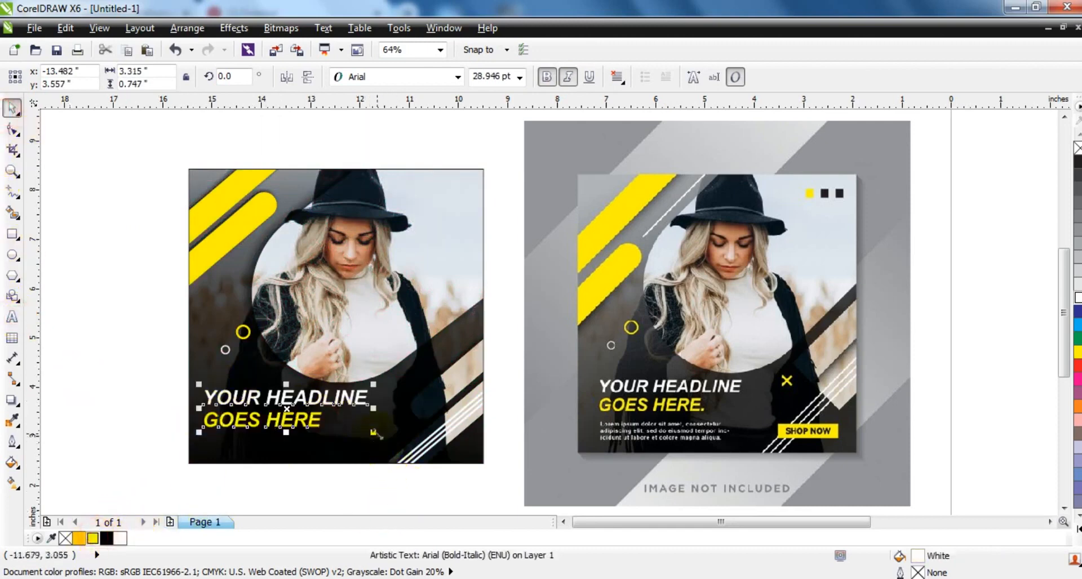
Shrink the two-line headline and position it below the rings in the banner's dark lower-left area.
drag(370, 435, 294, 398)
click(85, 416)
click(168, 453)
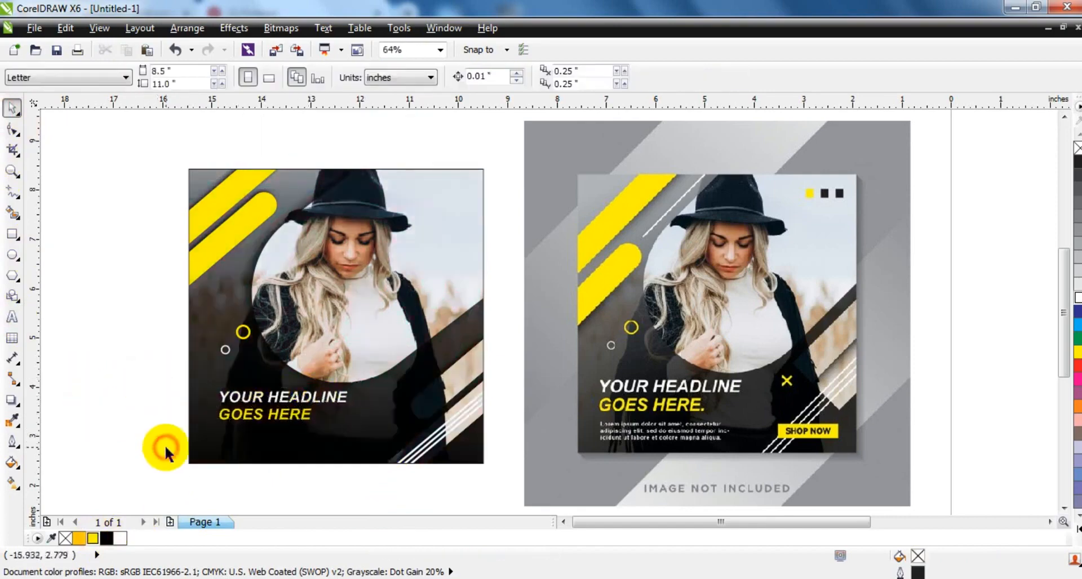
click(357, 564)
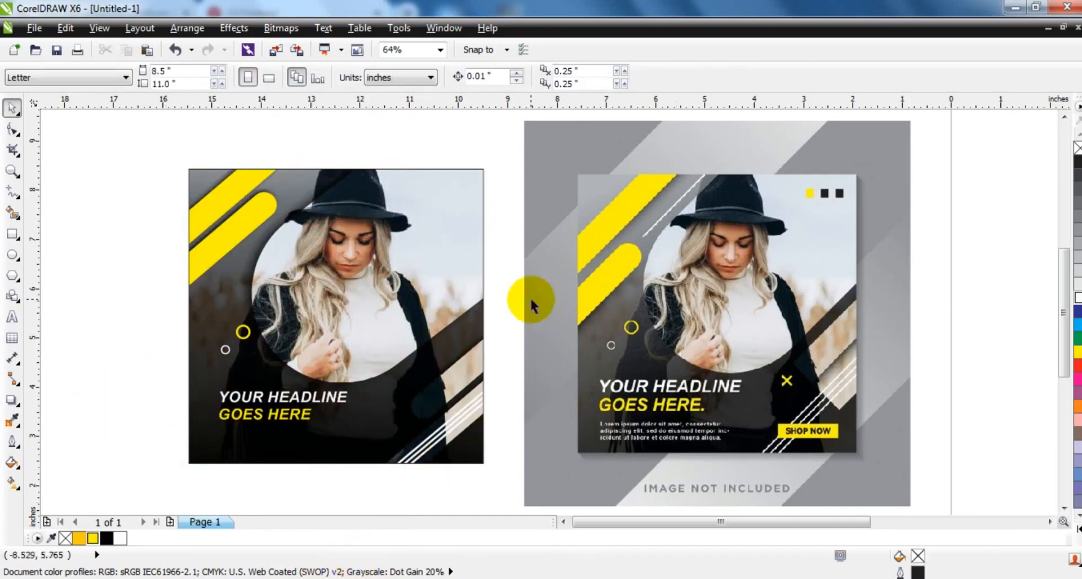